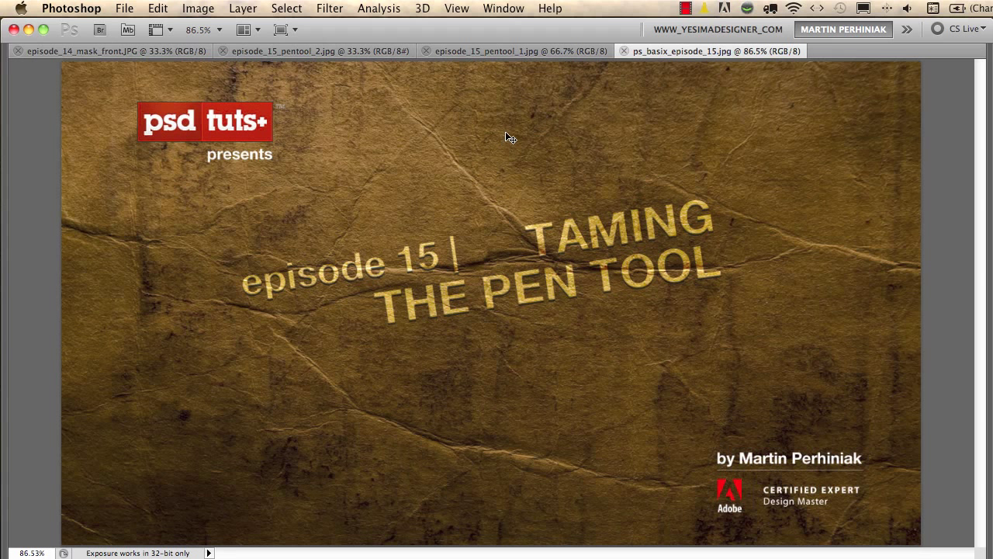
Step: Close the ps_basix_episode_15.jpg title image and show the tools and panels around the pentool_1 practice image
key("super+w")
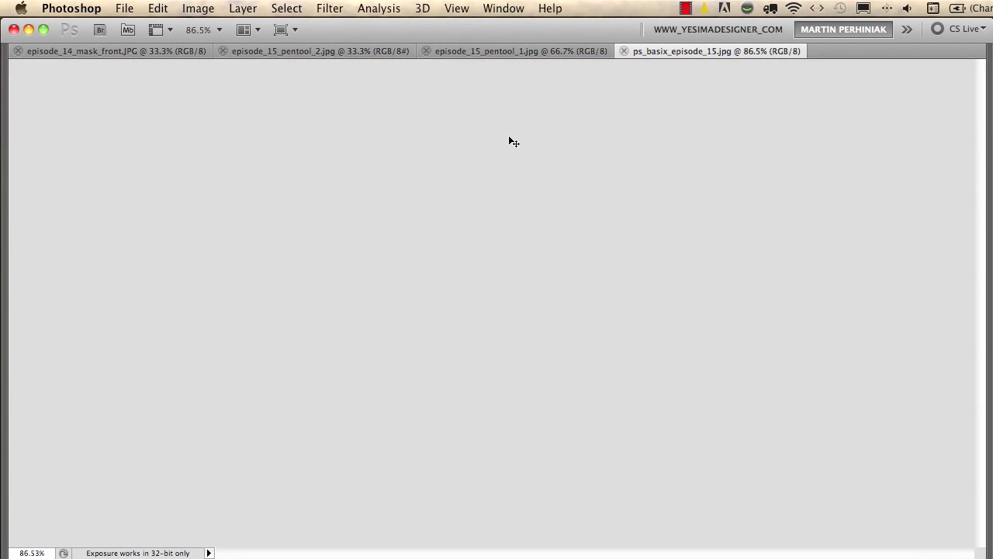
key("Tab")
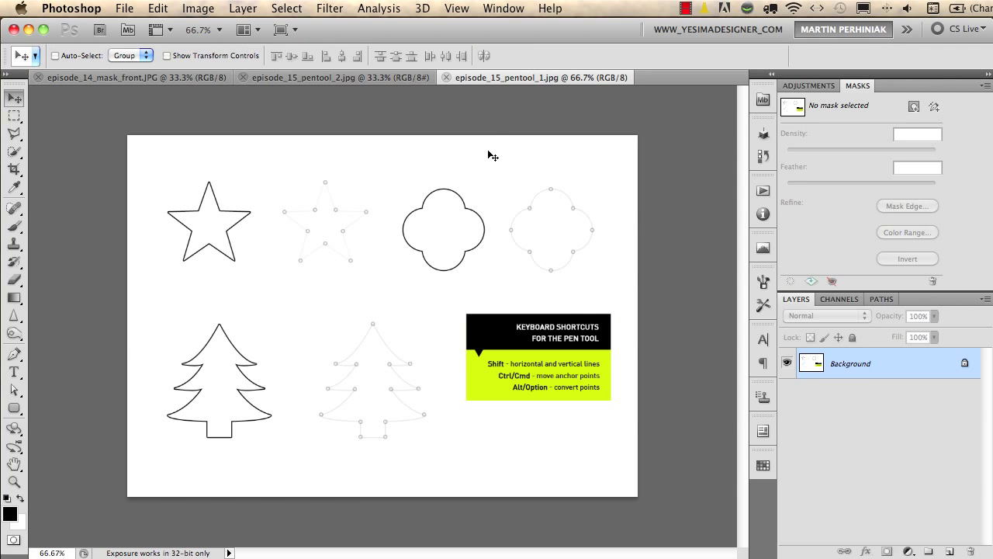
Step: Set the Pen tool to draw shape layers with a bright yellow fill, f6ff00
left_click(15, 357)
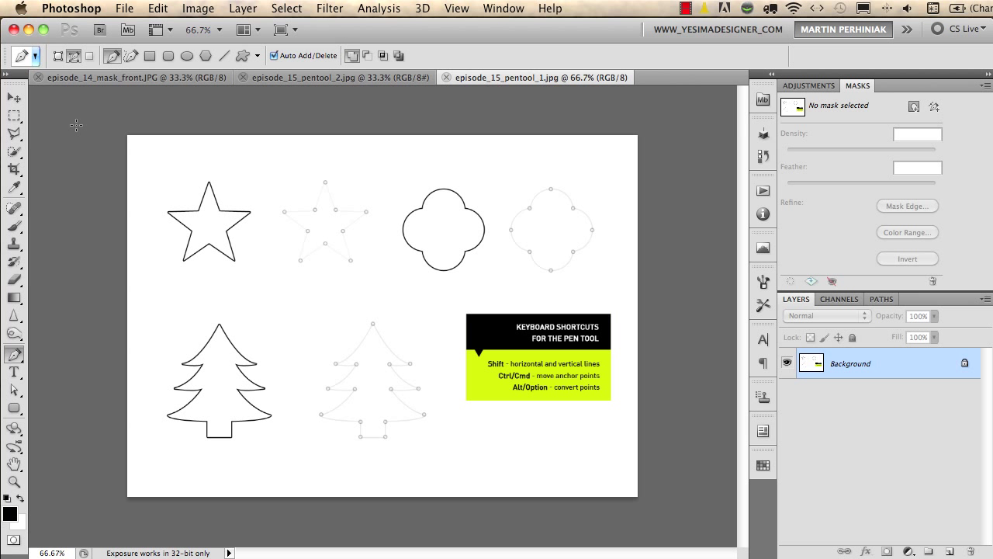
left_click(56, 60)
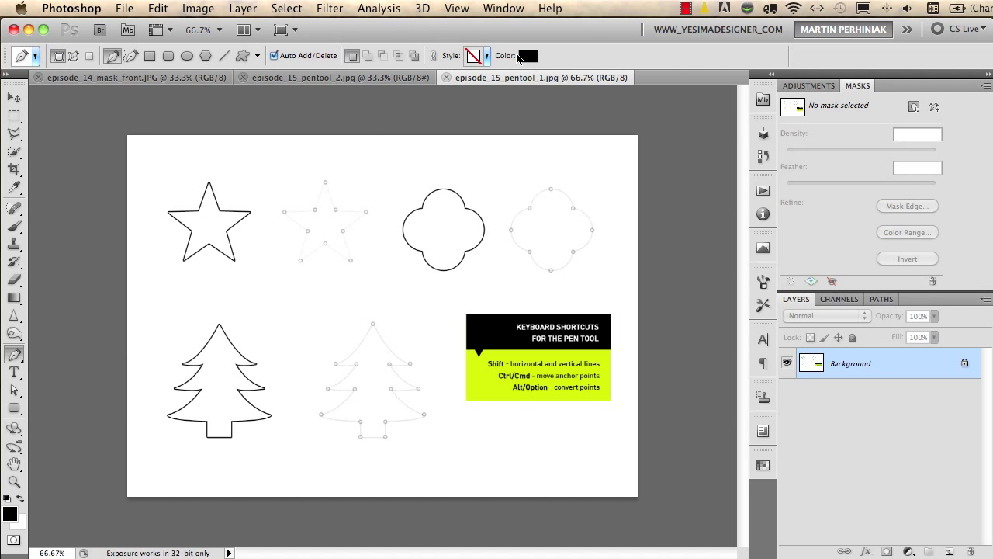
left_click(525, 58)
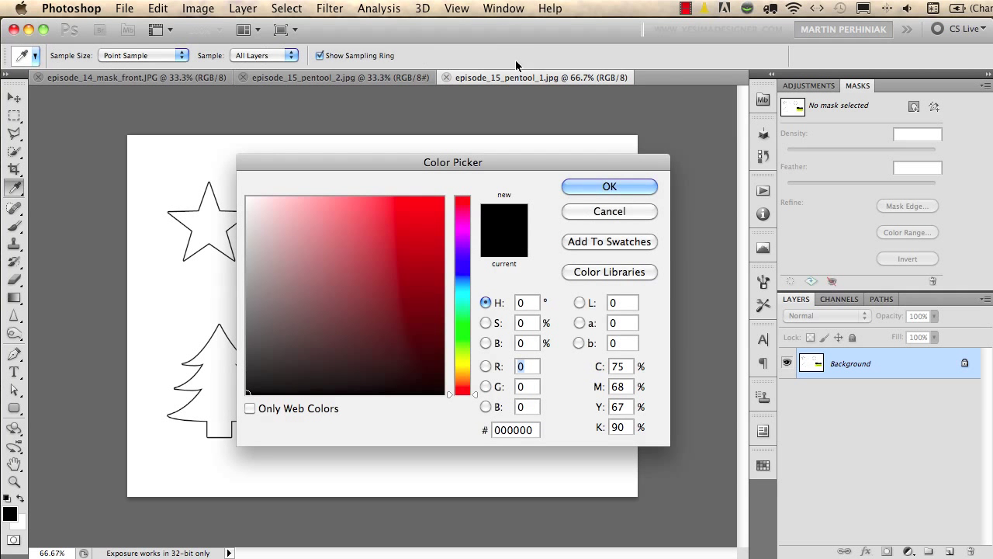
left_click(462, 362)
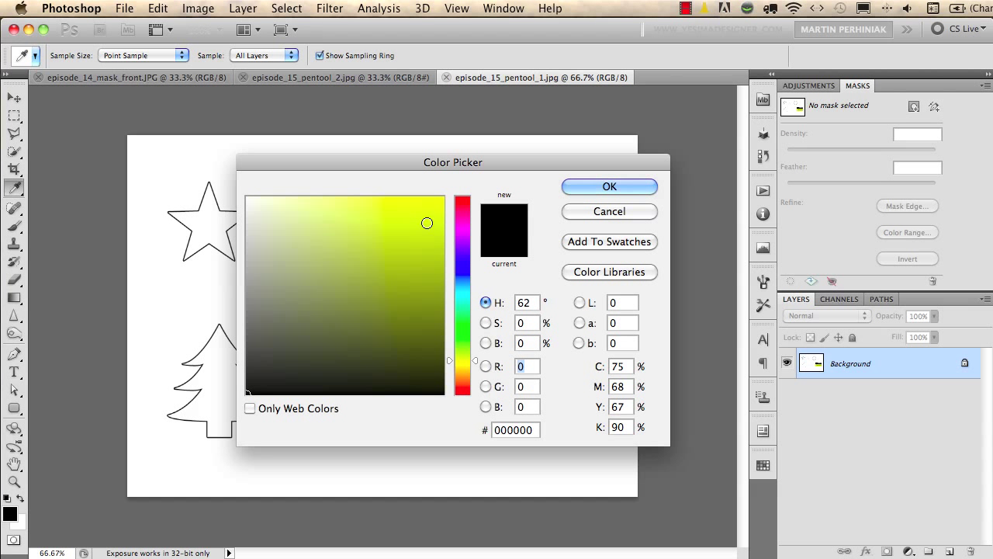
left_click(444, 198)
left_click(582, 185)
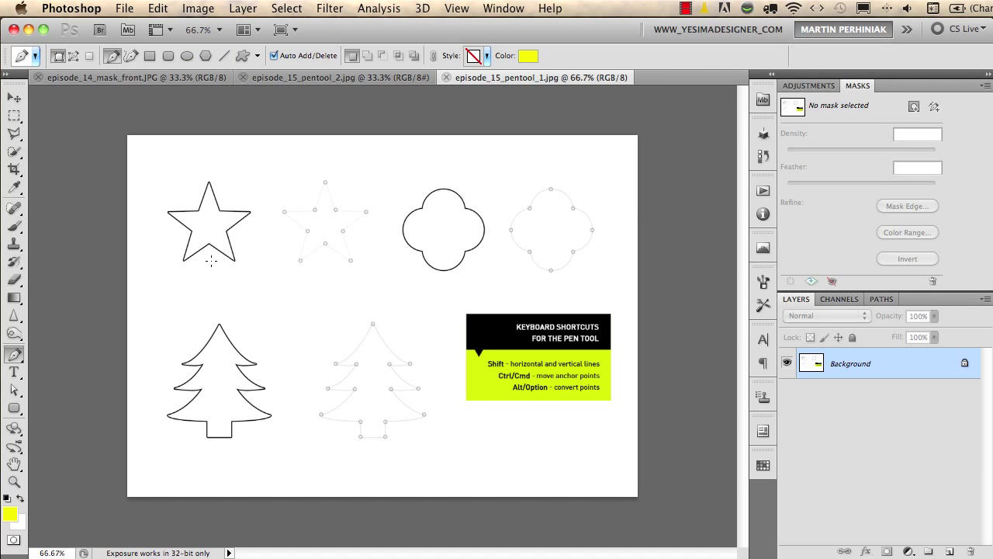
Step: Trace the dotted star template clockwise with straight segments, placing corner points from its lower-left tip round to its lower-right tip
left_click_drag(291, 231, 424, 312)
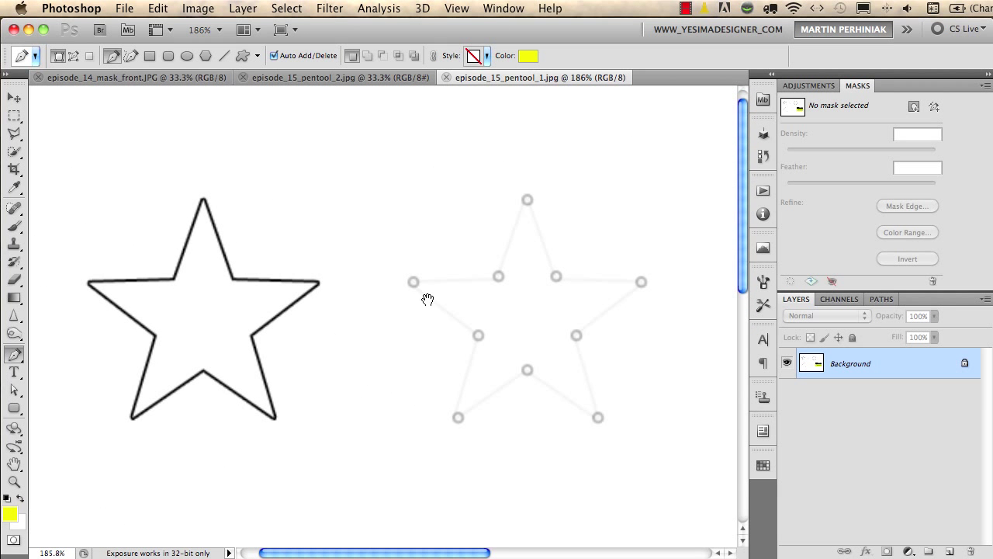
left_click(458, 417)
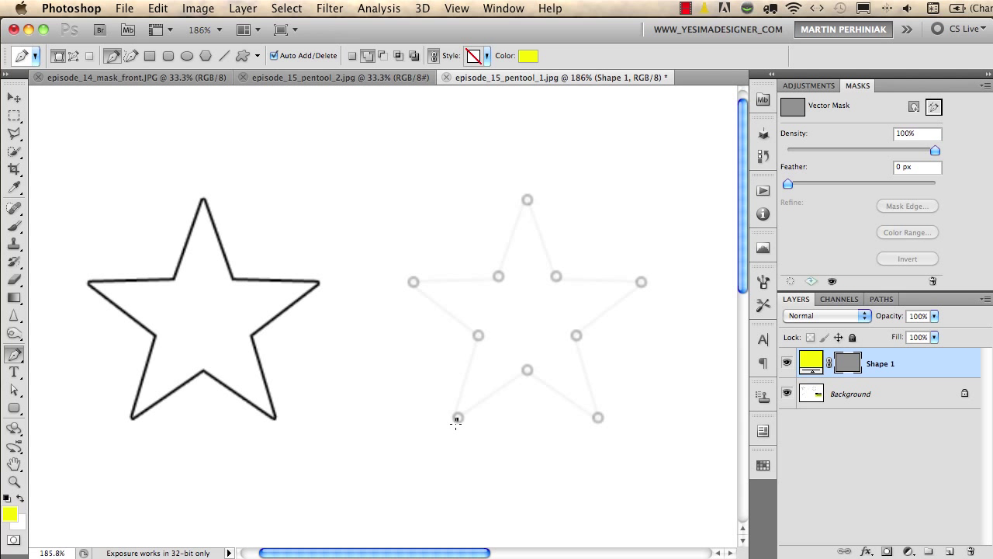
left_click(477, 335)
left_click(412, 282)
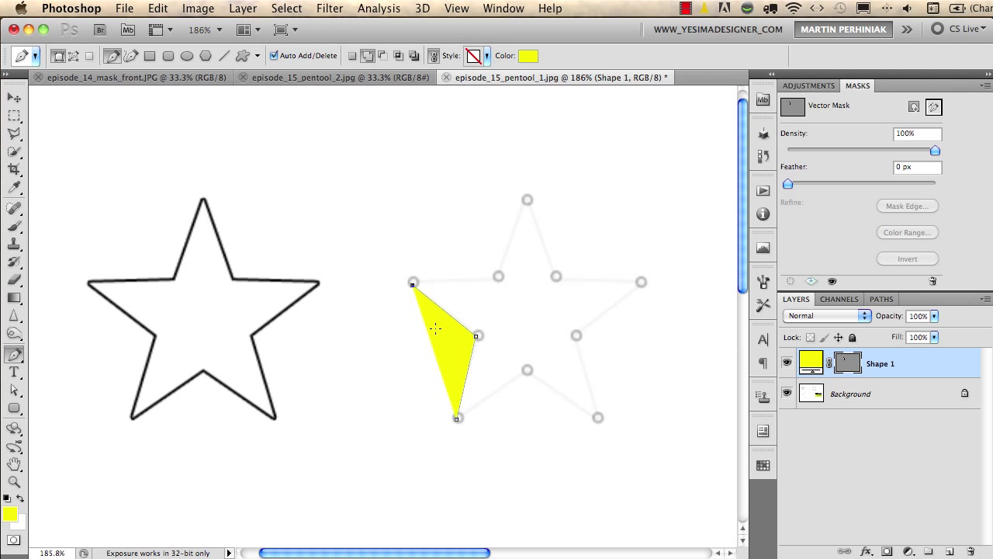
left_click(499, 277)
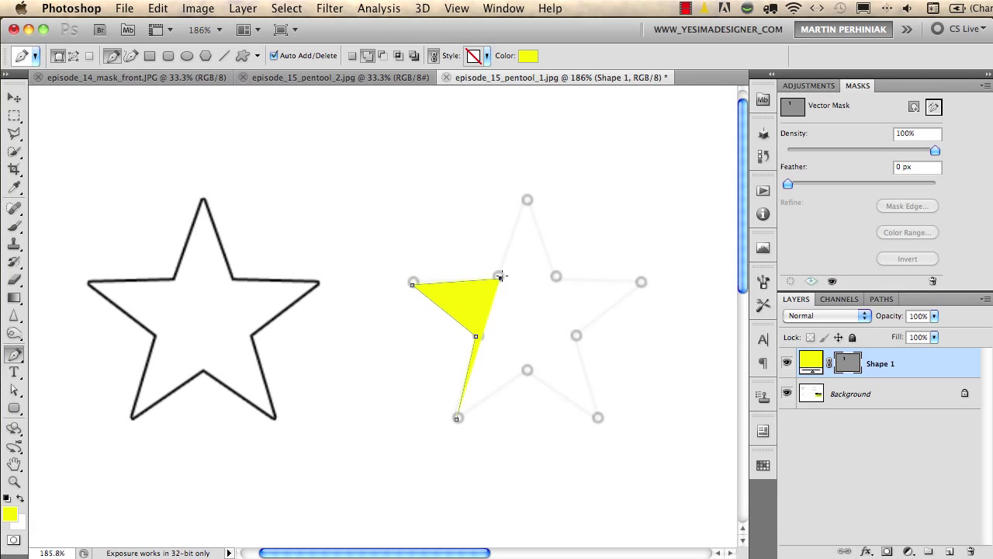
left_click(527, 200)
left_click(556, 277)
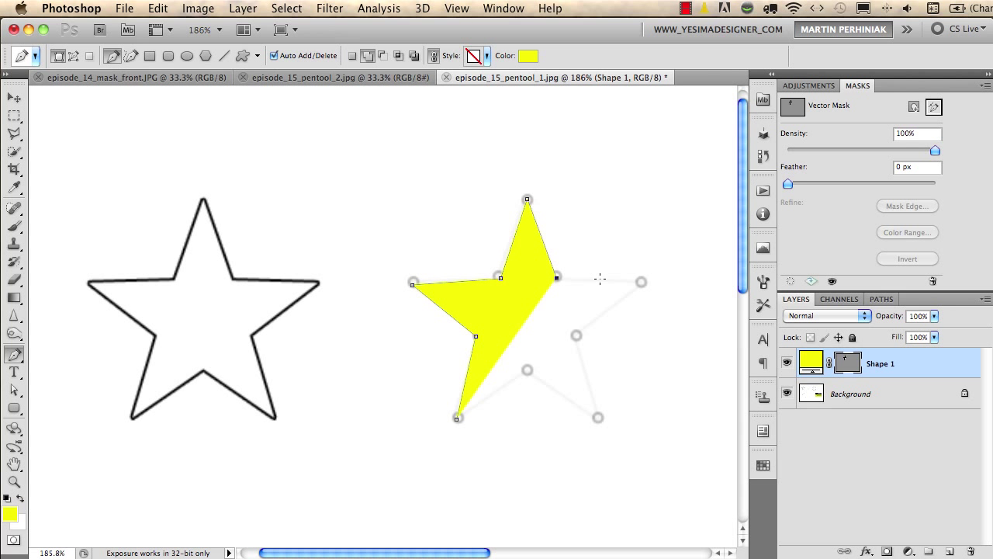
left_click(640, 281)
left_click(576, 337)
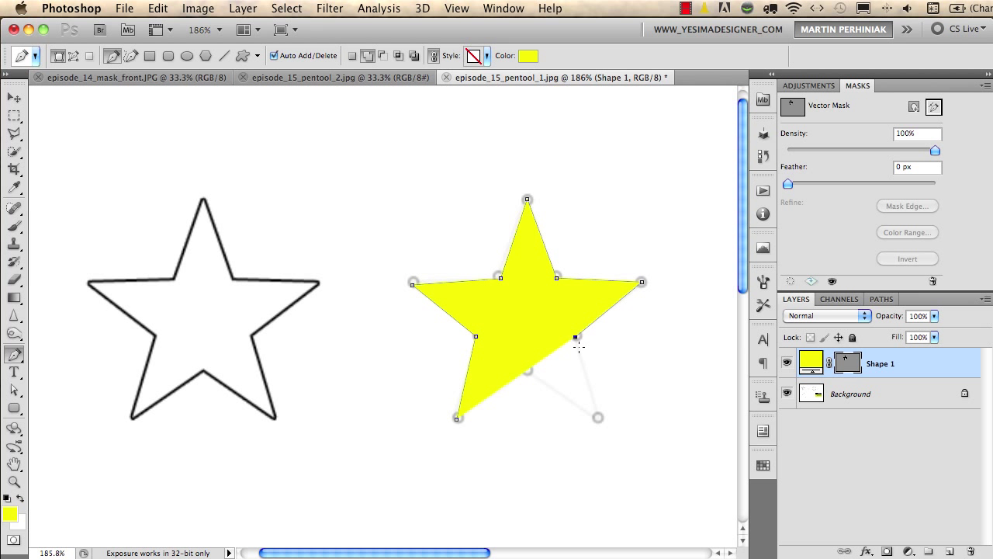
left_click(599, 420)
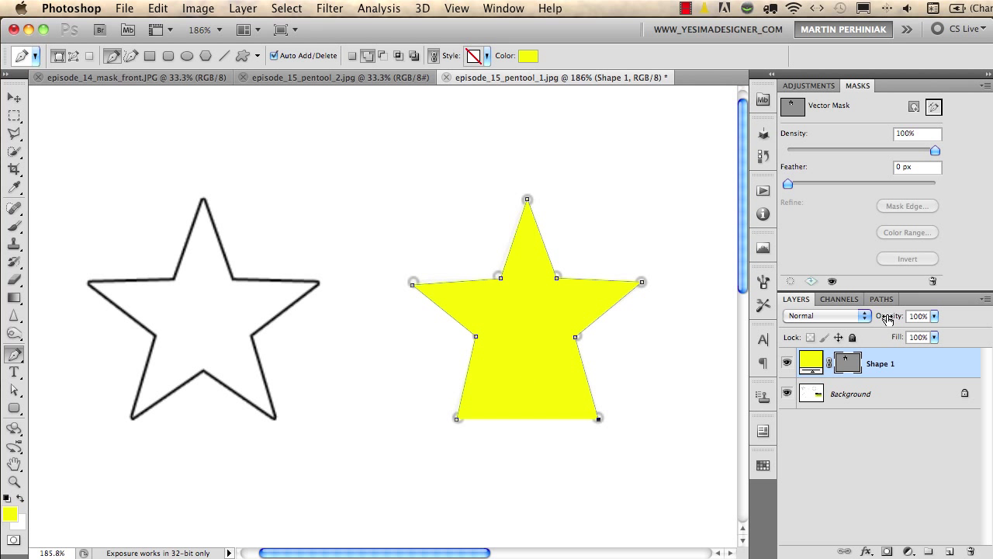
Step: Finish and close the star path through its bottom inner corner with the layer at 26% opacity, and restore the opacity to 100%
left_click_drag(889, 319, 833, 319)
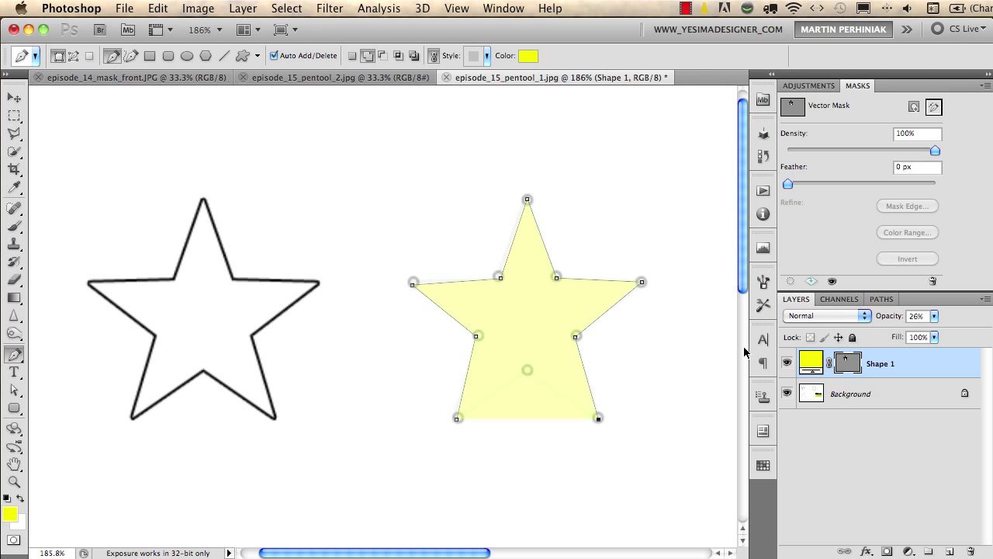
left_click(527, 370)
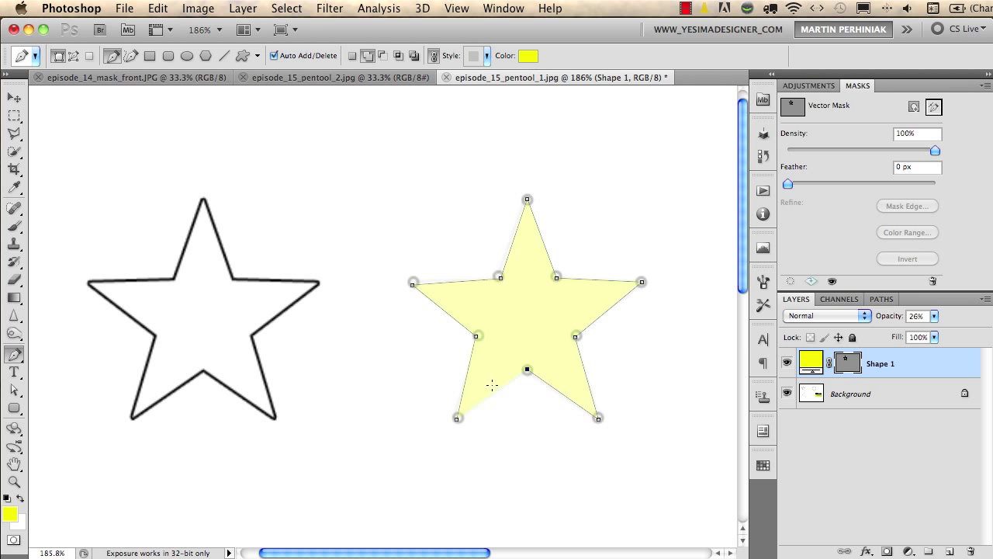
left_click(458, 416)
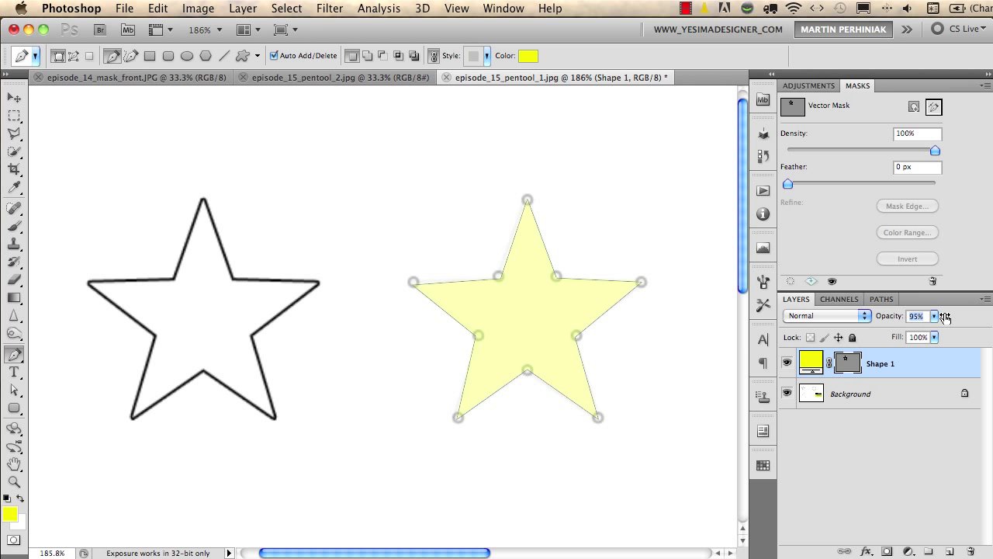
key("0")
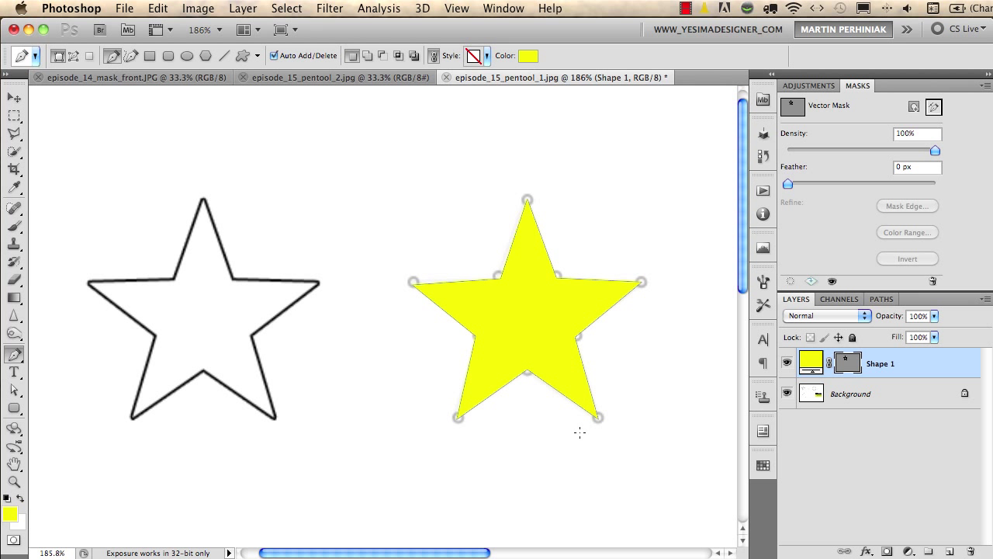
Step: Align the star's left tip and upper-left inner corner with the template using Direct Selection, and shift the whole path slightly with Path Selection
left_click(14, 391)
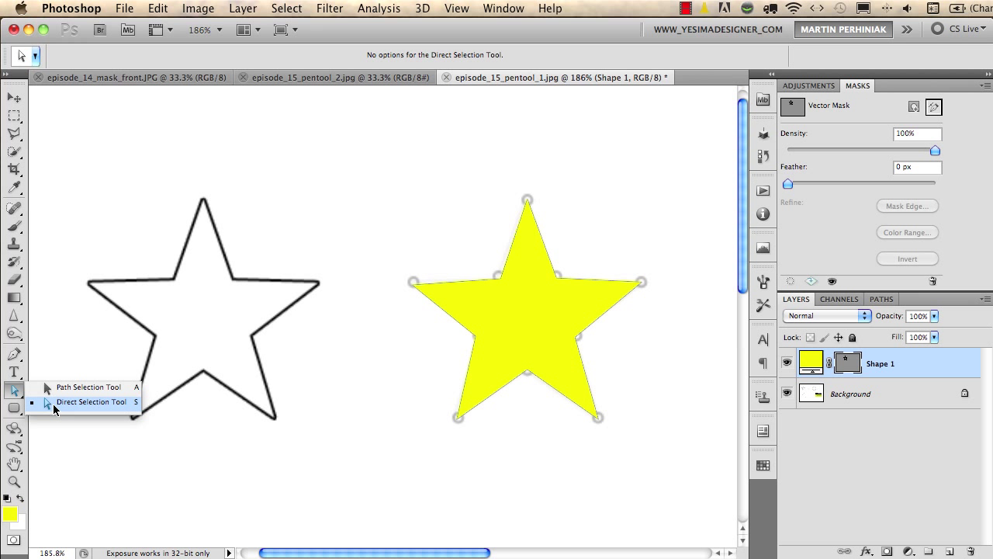
left_click(55, 405)
left_click(412, 284)
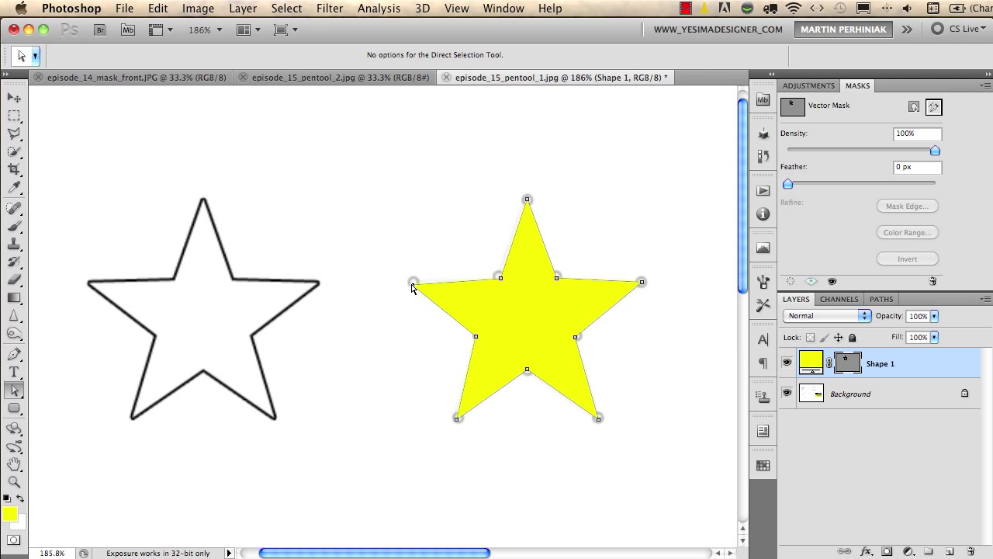
mouse_move(412, 284)
left_mouse_down()
mouse_move(416, 275)
mouse_move(412, 282)
left_mouse_up()
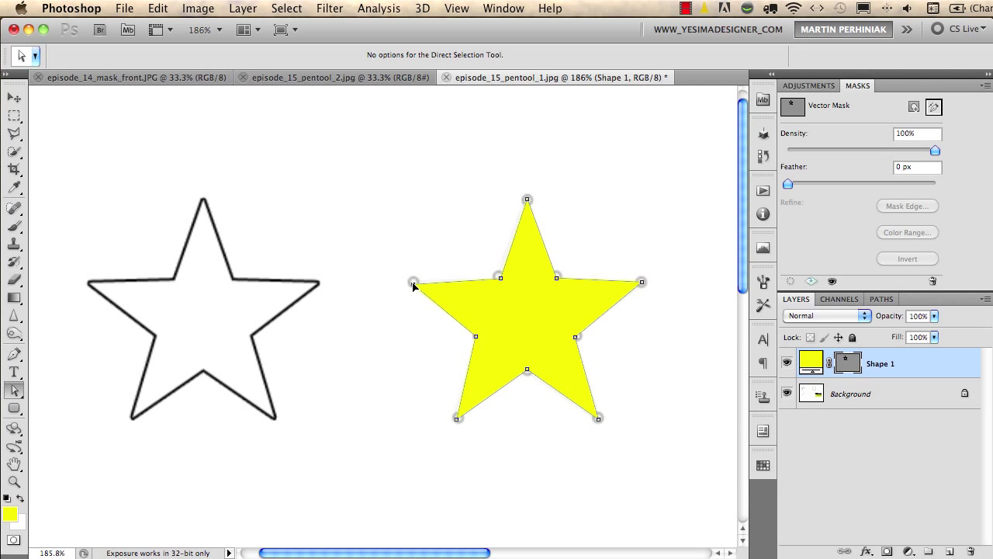
left_click(499, 277)
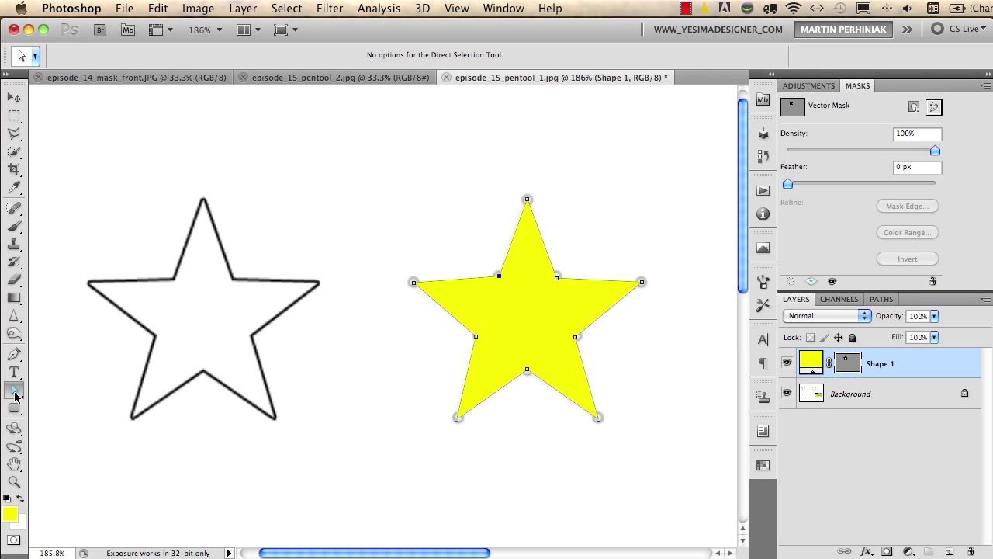
left_click_drag(15, 395, 68, 394)
left_click_drag(502, 309, 533, 317)
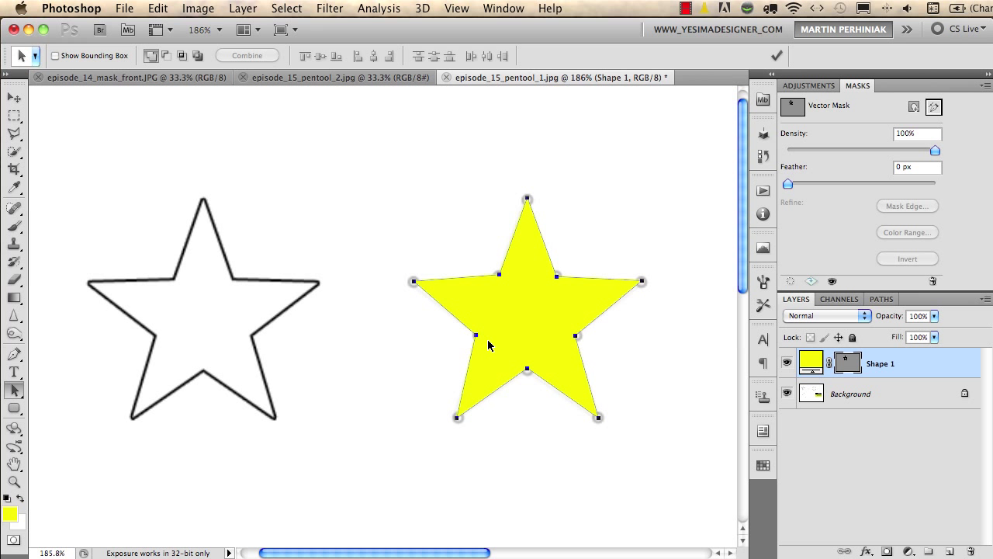
Step: Recolor the star's fill to cyan, 00f6ff, and fill it back with the yellow foreground color
double_click(806, 364)
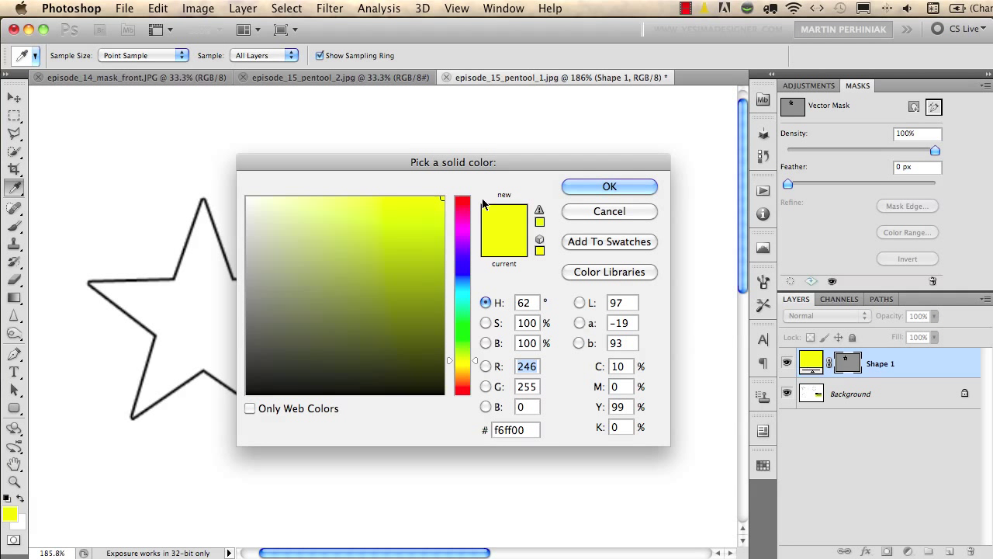
left_click(463, 291)
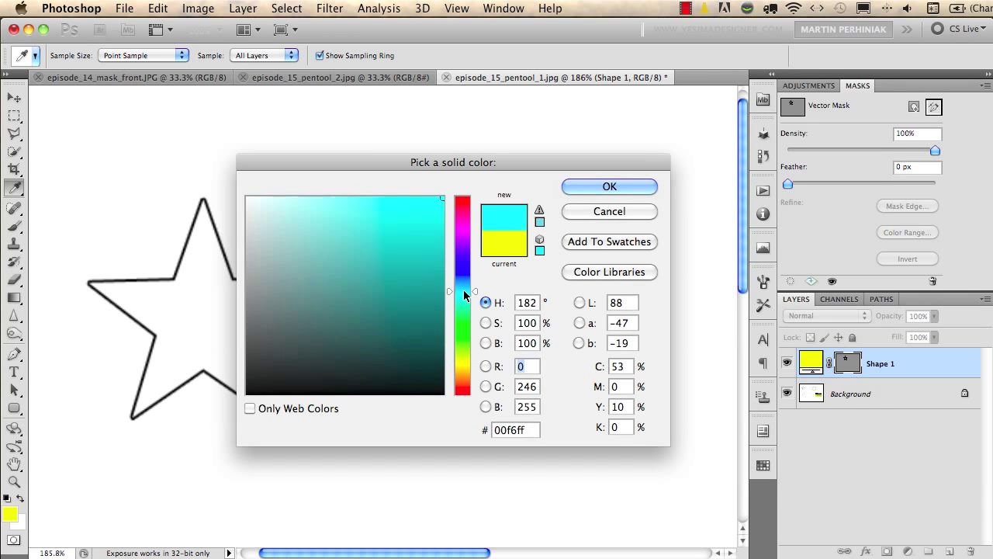
left_click(610, 187)
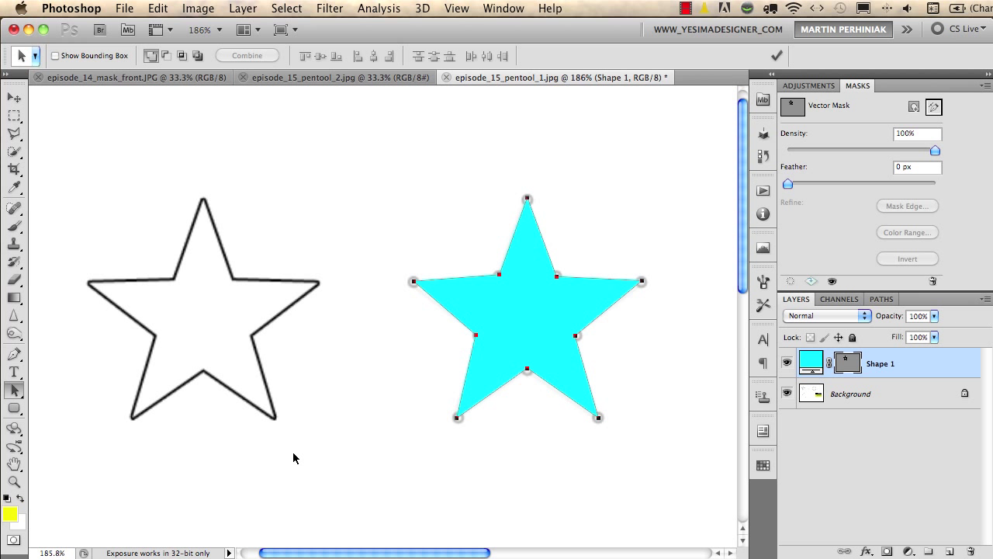
key("alt+BackSpace")
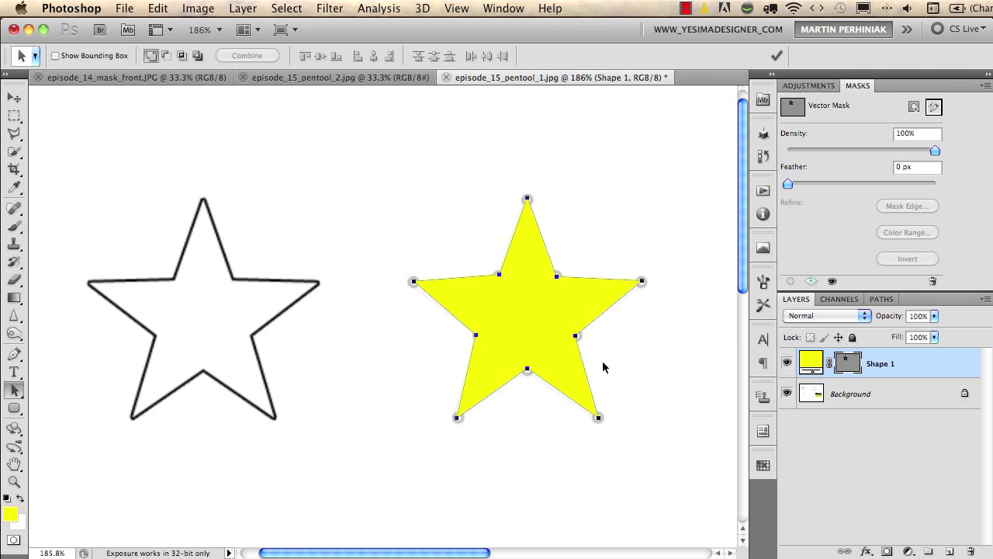
Step: Trace the left lobe of the four-lobed template with the Pen tool, using a smooth point at its outermost position and corner points at its ends
scroll(659, 331, "right", 15)
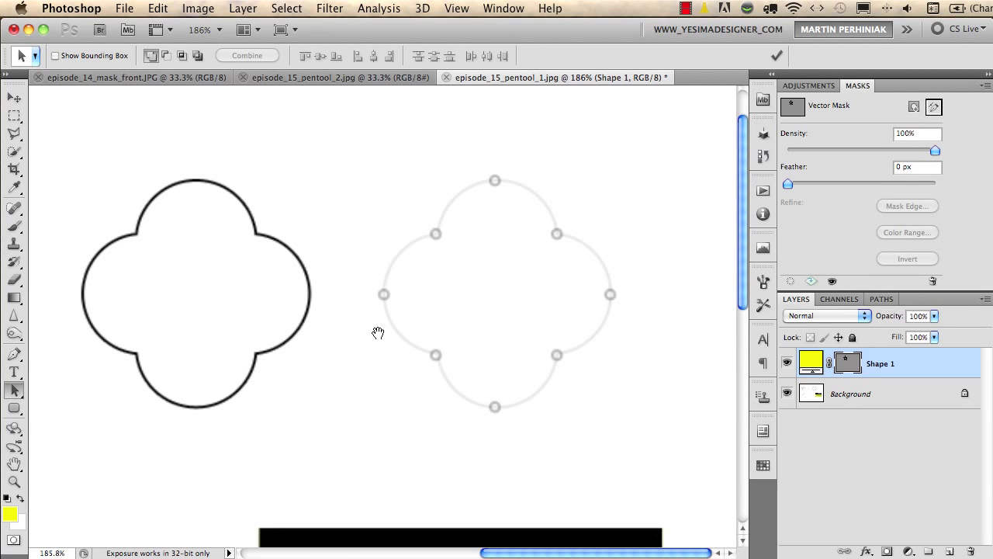
key("p")
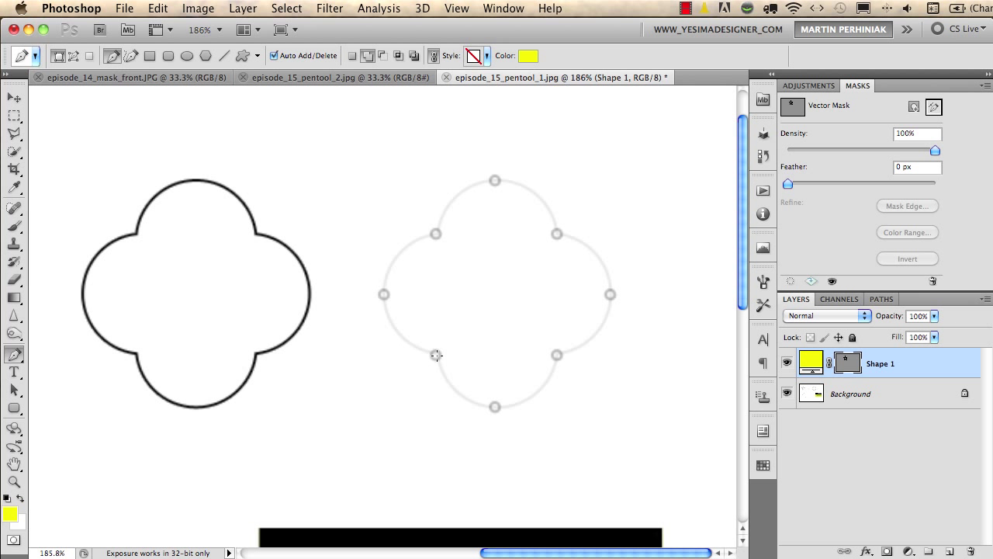
left_click(436, 355)
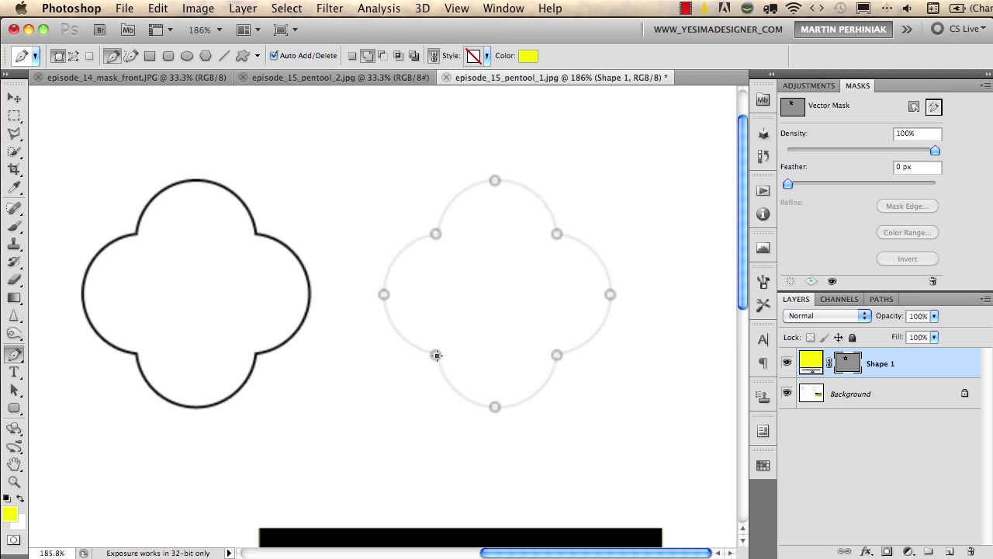
left_click(383, 293)
left_click_drag(384, 293, 386, 244)
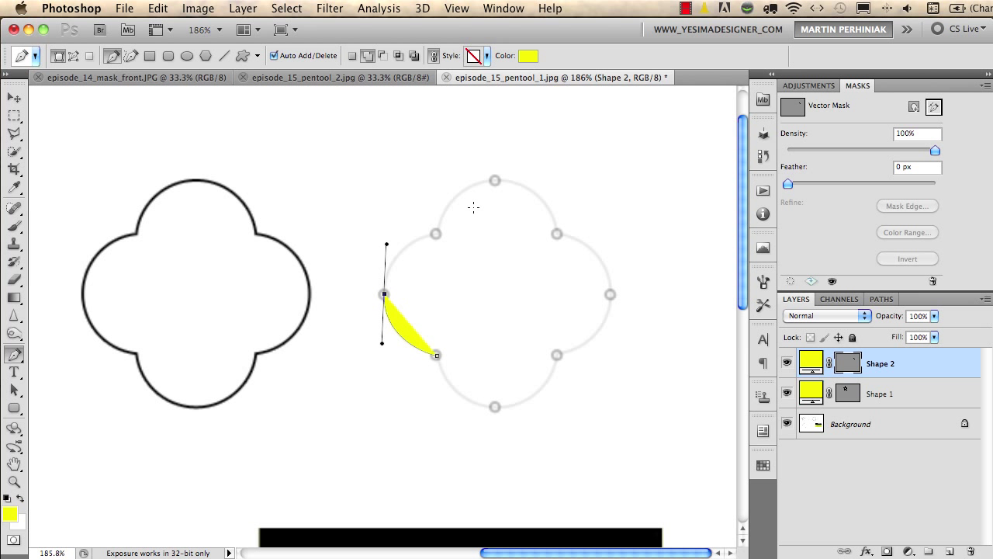
left_click(436, 234)
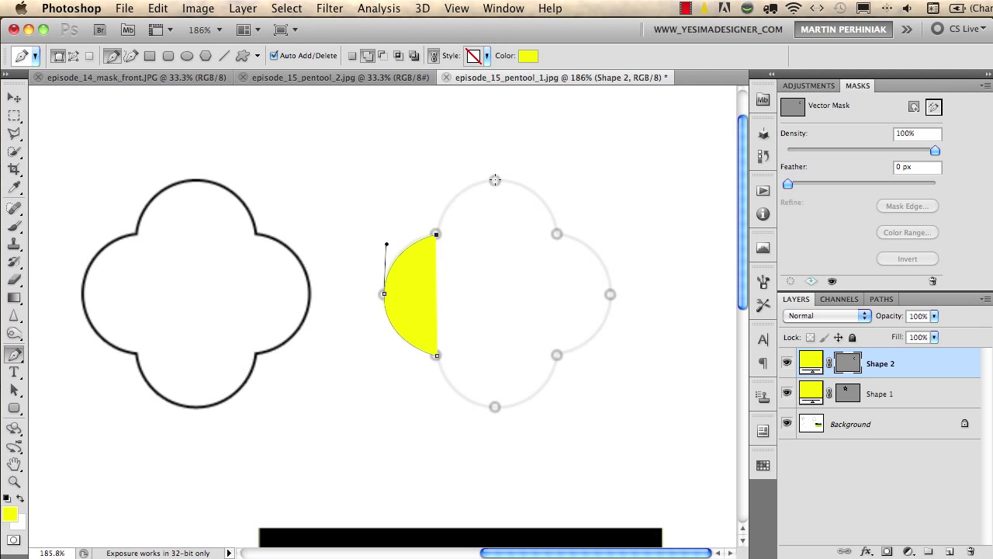
Step: Trace the top, right and bottom lobes with smooth points at their outermost positions and corner points between them, closing the path at its start
left_click_drag(495, 180, 546, 180)
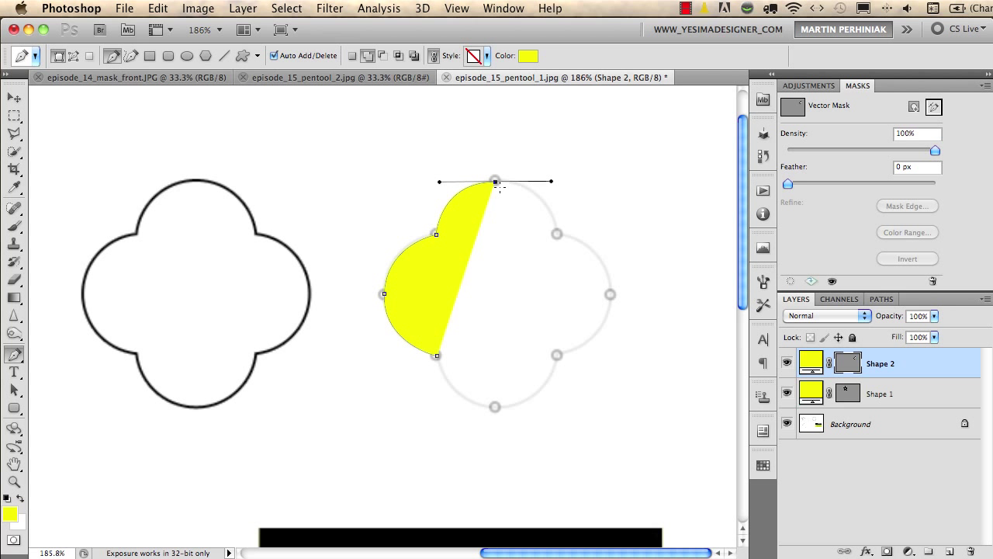
left_click(557, 234)
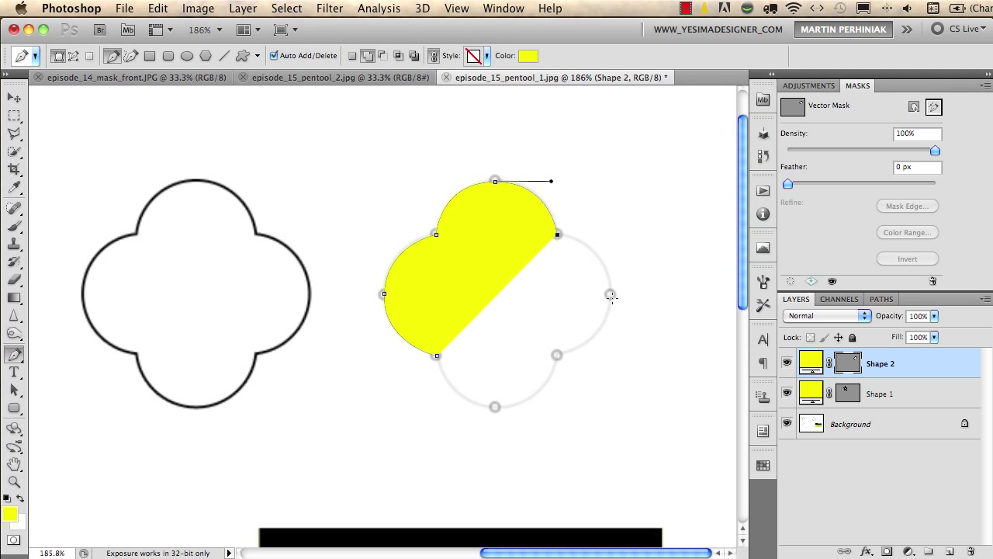
left_click_drag(610, 295, 609, 355)
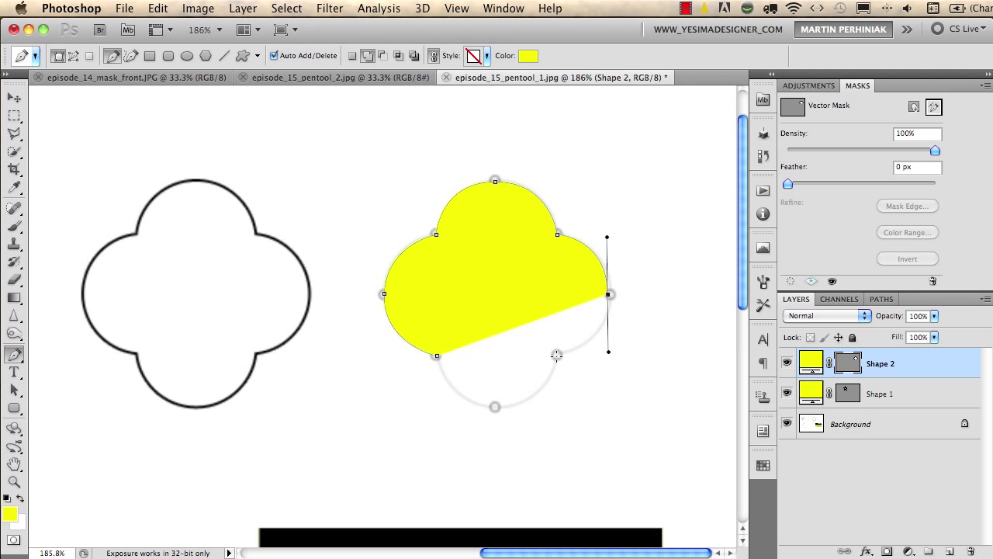
left_click(557, 355)
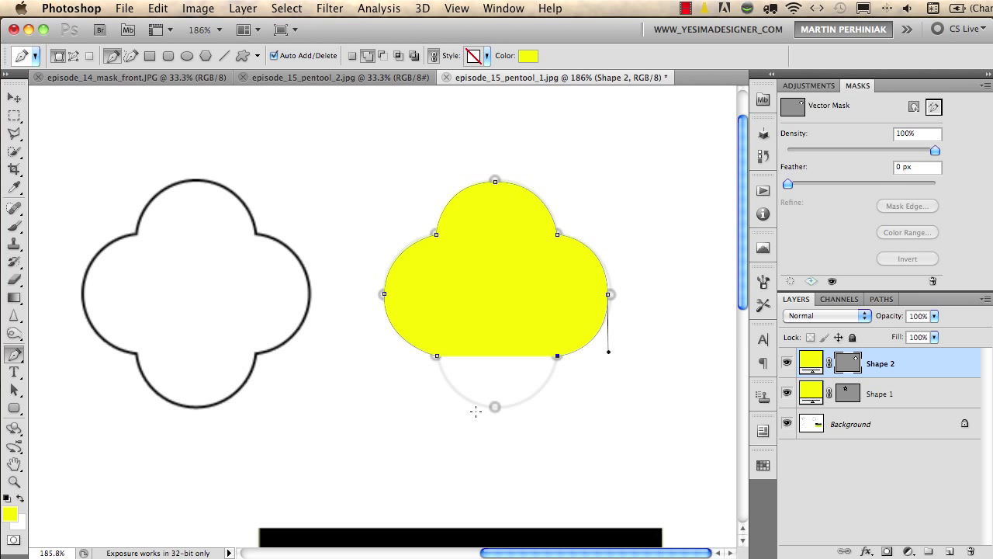
left_click_drag(495, 407, 449, 410)
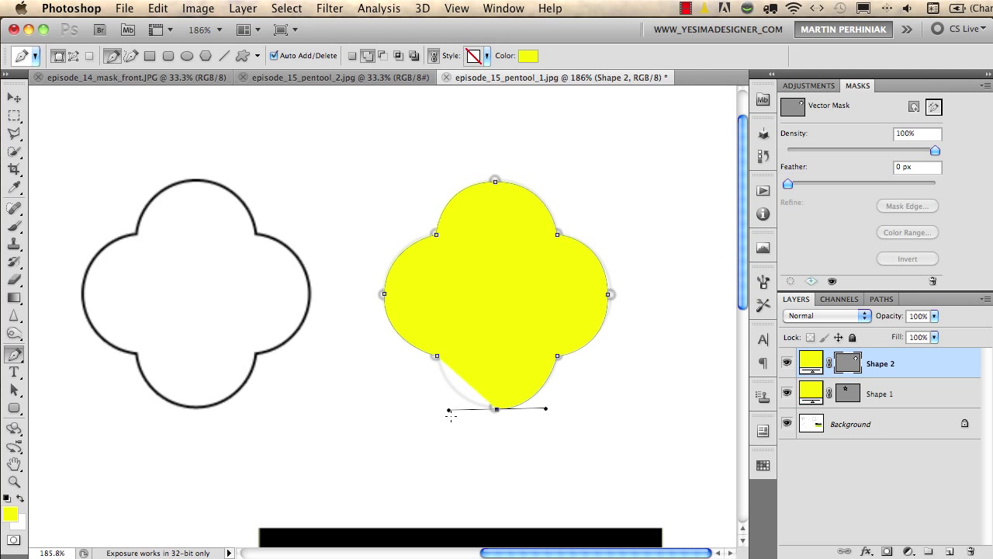
left_click(436, 356)
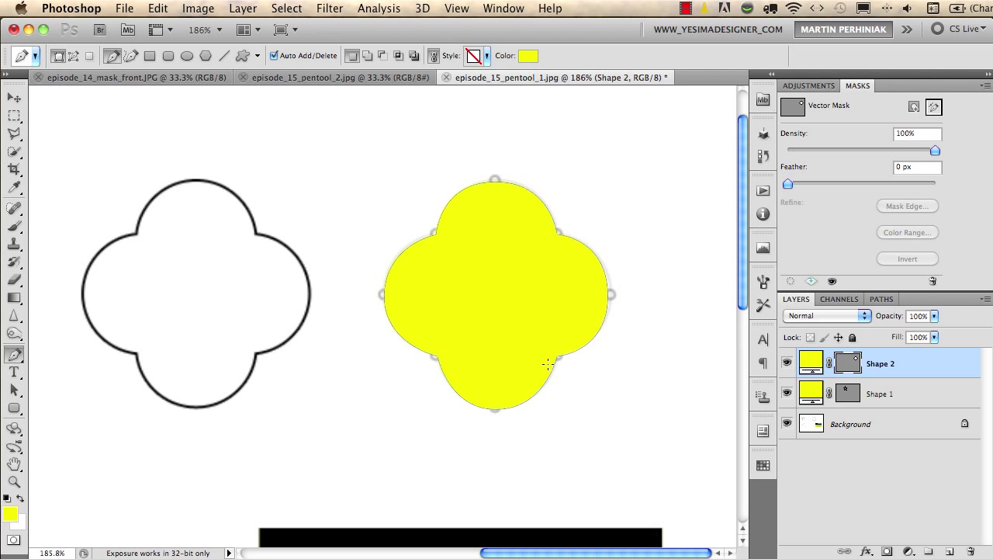
Step: Recolor the four-lobed shape's fill to magenta, ff00e4
double_click(810, 362)
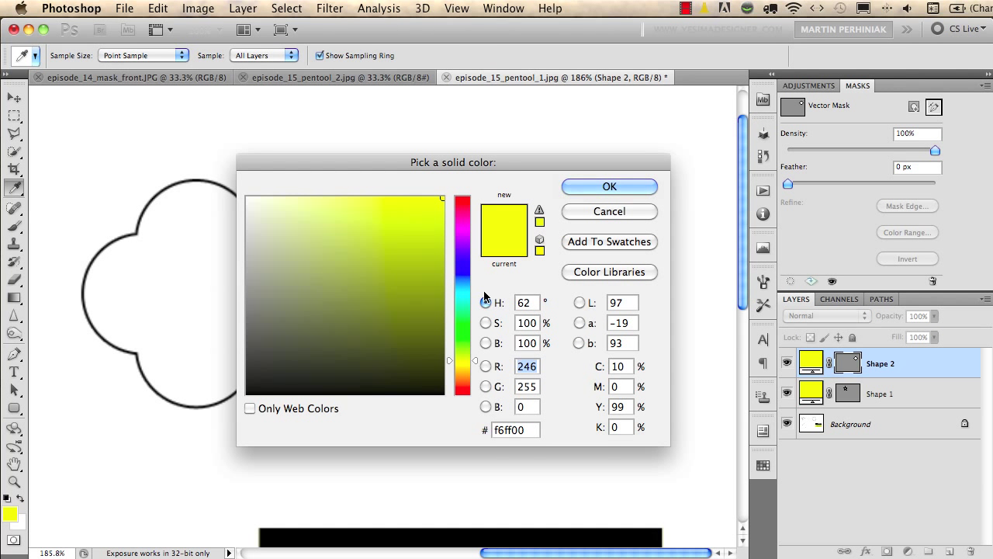
left_click(465, 226)
left_click(604, 187)
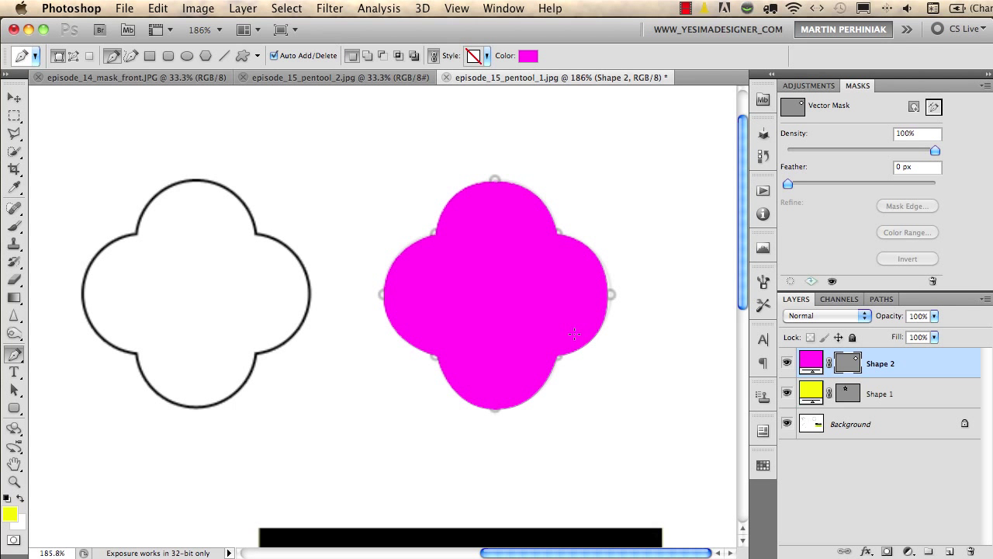
Step: Set the Pen tool's shape color to a medium green for the tree template, with the four-lobed shape layer still selected
key("space")
left_click_drag(244, 417, 360, 286)
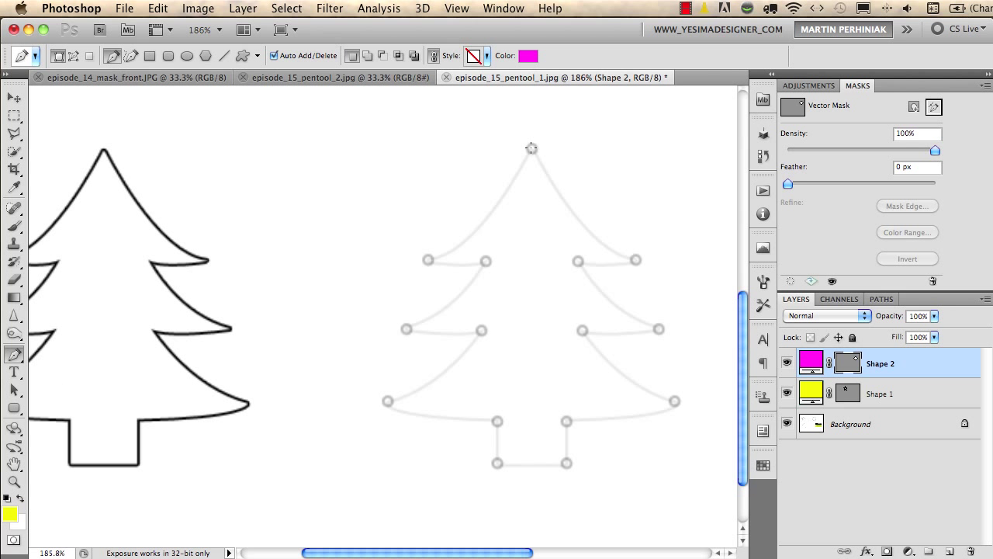
left_click(527, 56)
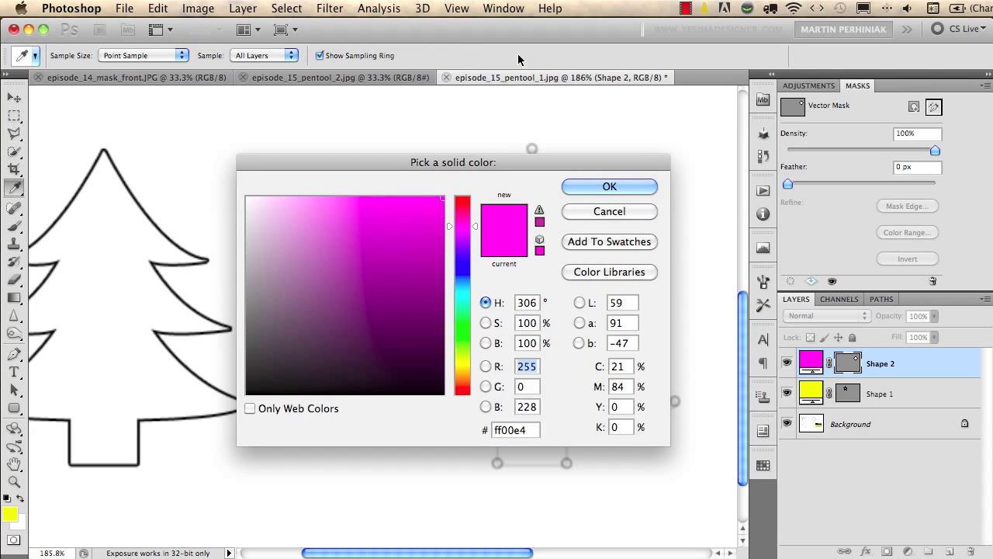
left_click(463, 347)
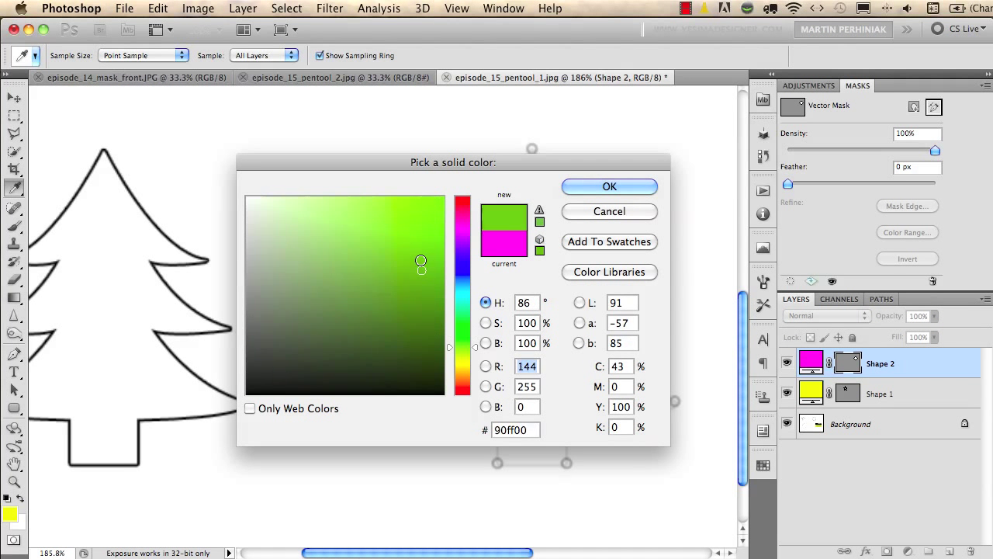
left_click(421, 262)
left_click(586, 186)
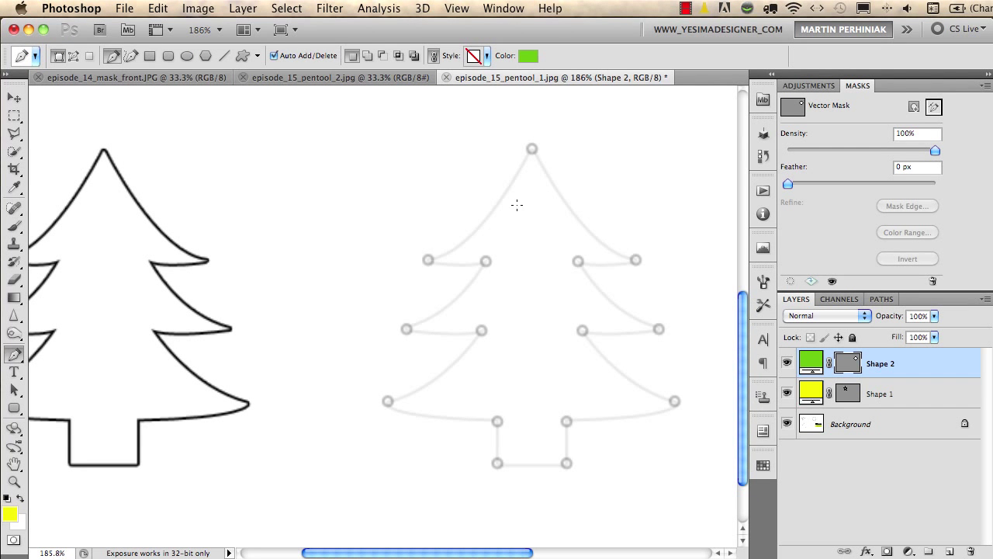
Step: Start a new shape path at the tree's peak and curve it down to the upper-left branch tip
left_click(532, 148)
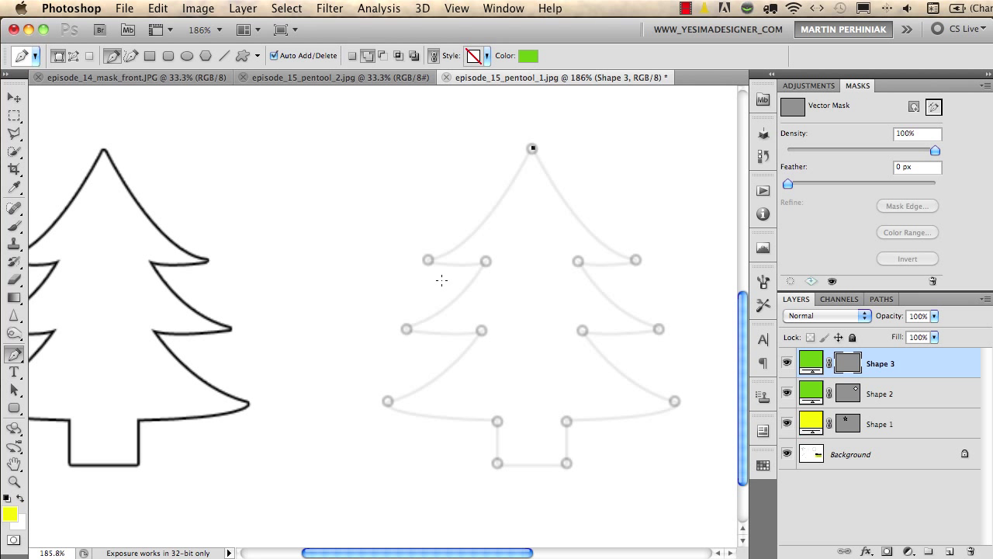
left_click_drag(427, 260, 369, 270)
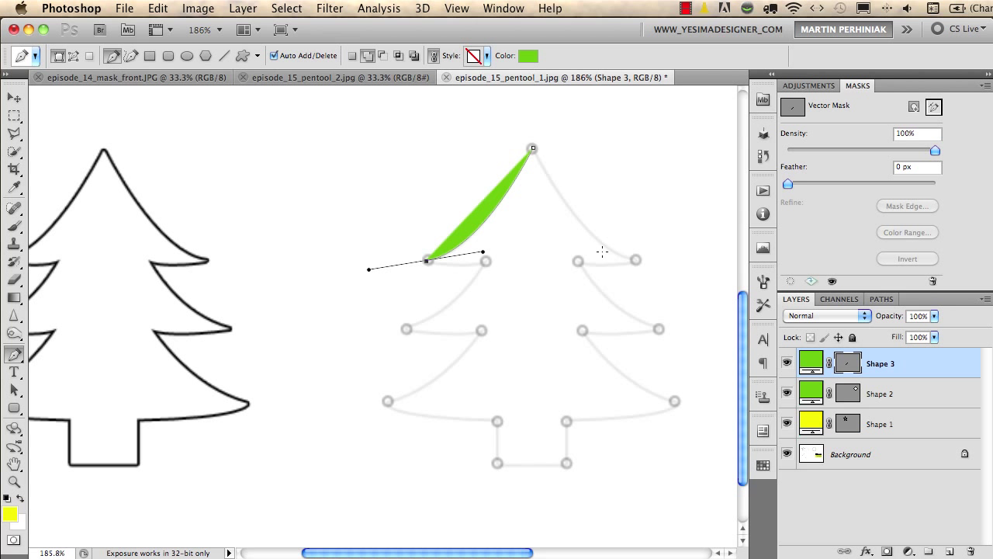
left_click(485, 262)
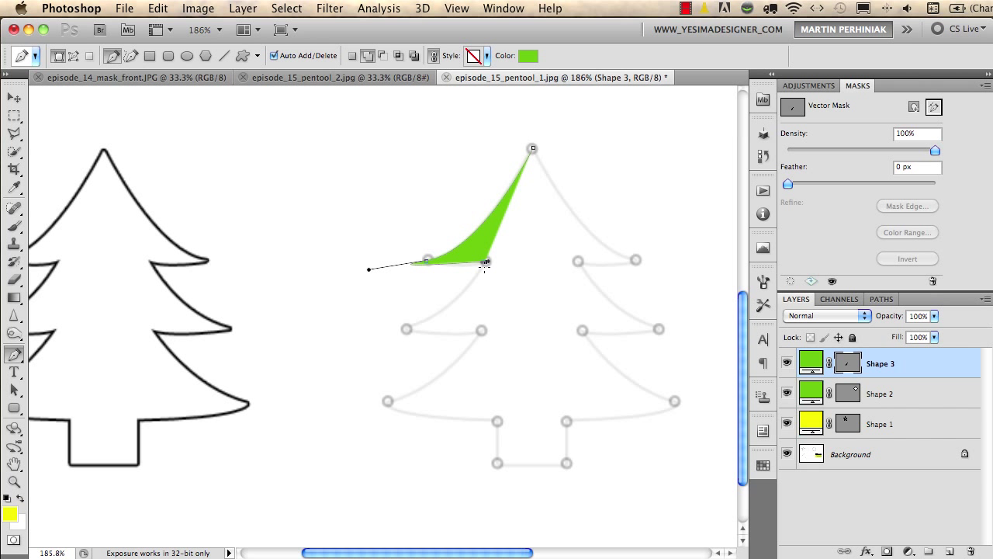
mouse_move(427, 261)
left_mouse_down()
mouse_move(484, 277)
mouse_move(427, 262)
left_mouse_up()
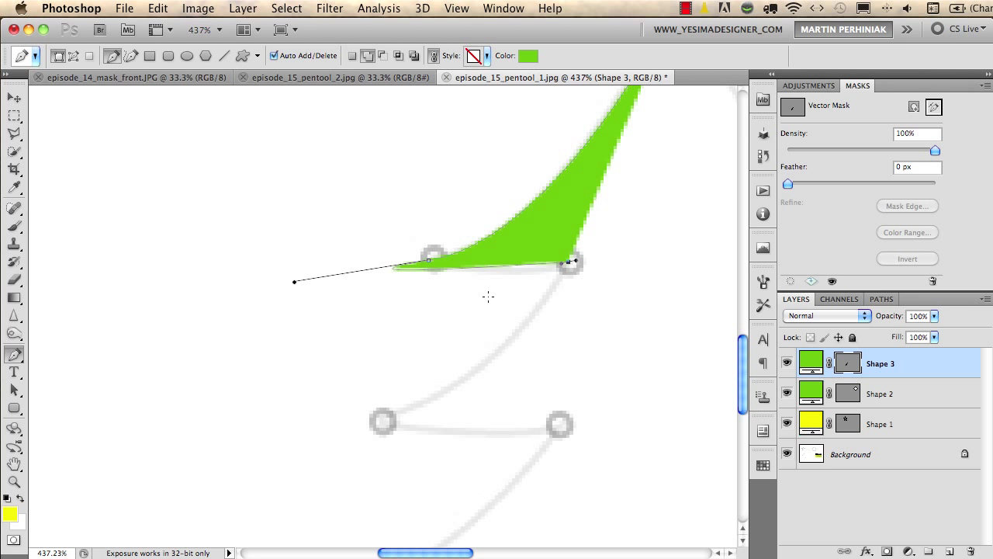
key("ctrl+z")
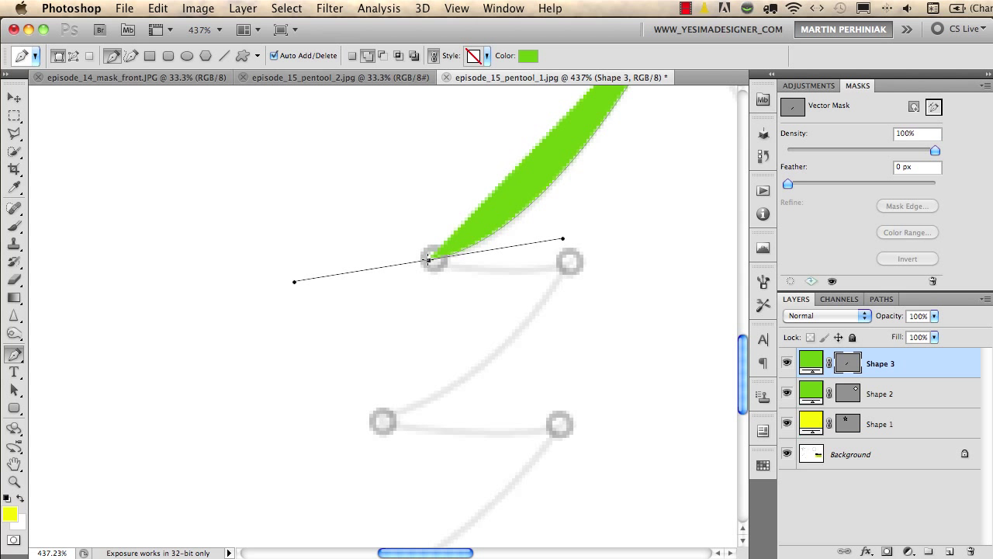
Step: Trace the tree's left edge from the upper branch tip through the middle tip to the lower inner corner, removing outgoing handles at sharp corners
left_click(429, 259, "alt")
left_click_drag(570, 262, 621, 245)
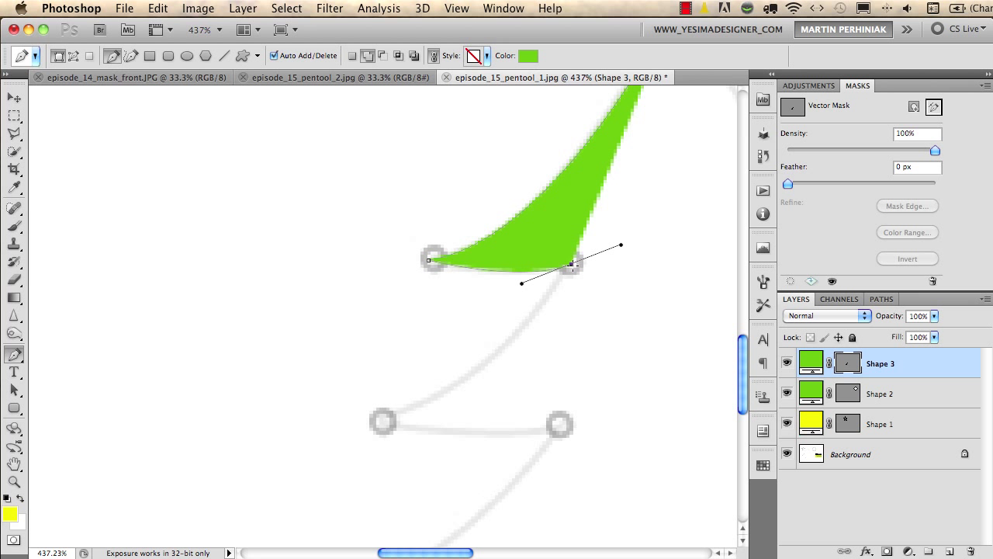
left_click(572, 264, "alt")
left_click_drag(383, 421, 258, 464)
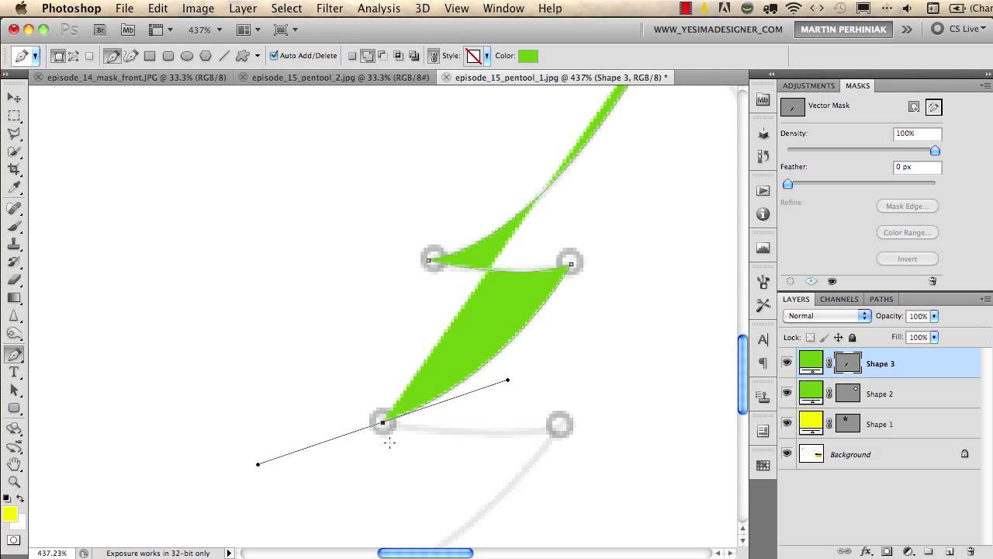
left_click(383, 422, "alt")
left_click_drag(561, 424, 601, 409)
Step: Trace the bottom-left branch with curves through its tip to the trunk's upper-left corner, removing the outgoing handle at each sharp point
left_click_drag(475, 481, 416, 209)
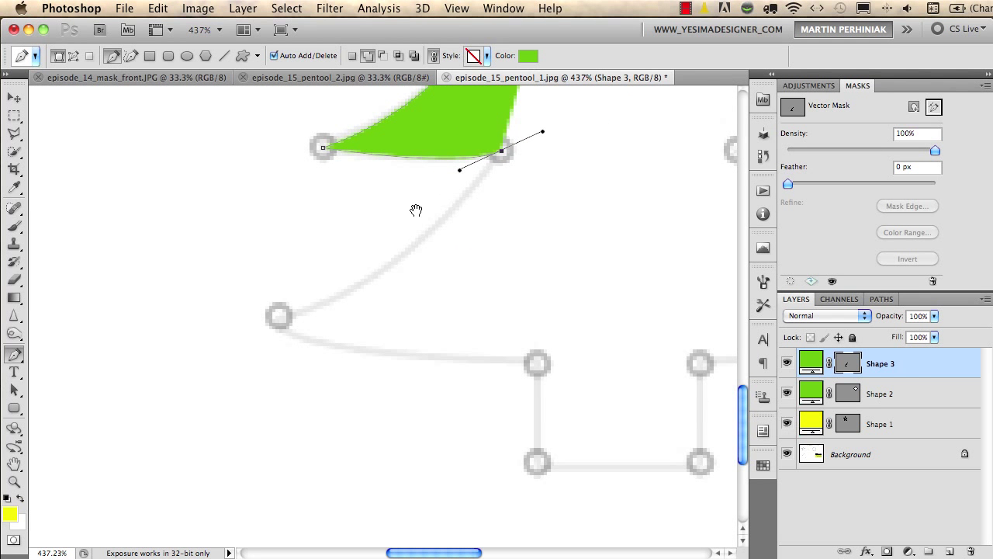
left_click(502, 150, "alt")
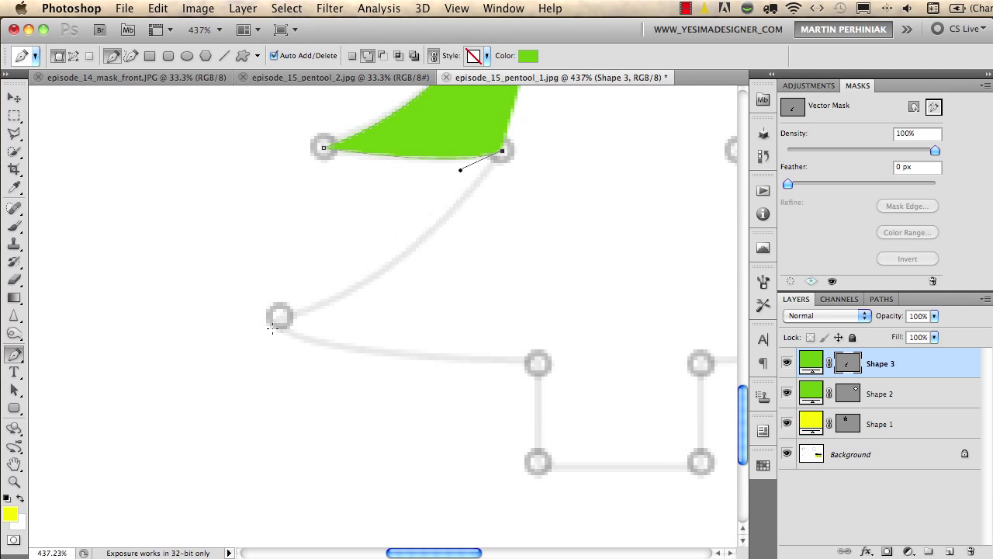
left_click_drag(280, 316, 177, 336)
left_click(280, 317, "alt")
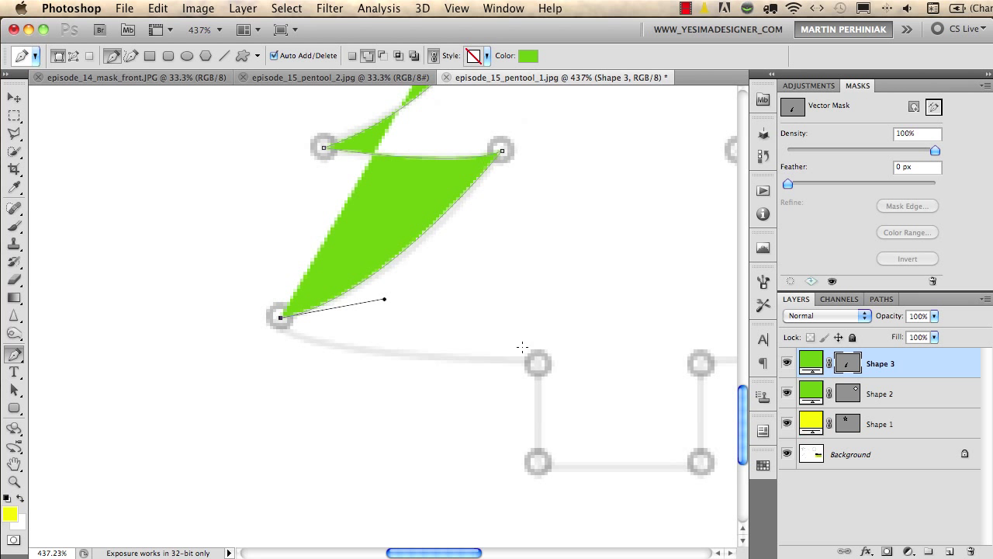
left_click_drag(539, 361, 703, 360)
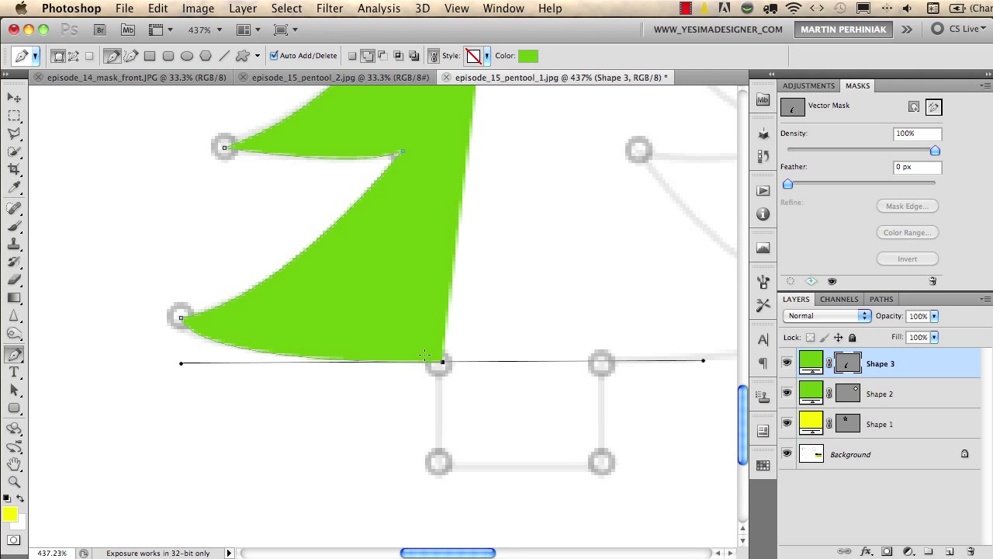
left_click(442, 361)
Step: Trace the trunk with straight segments through both bottom corners up to its upper-right corner
left_click_drag(461, 377, 370, 306)
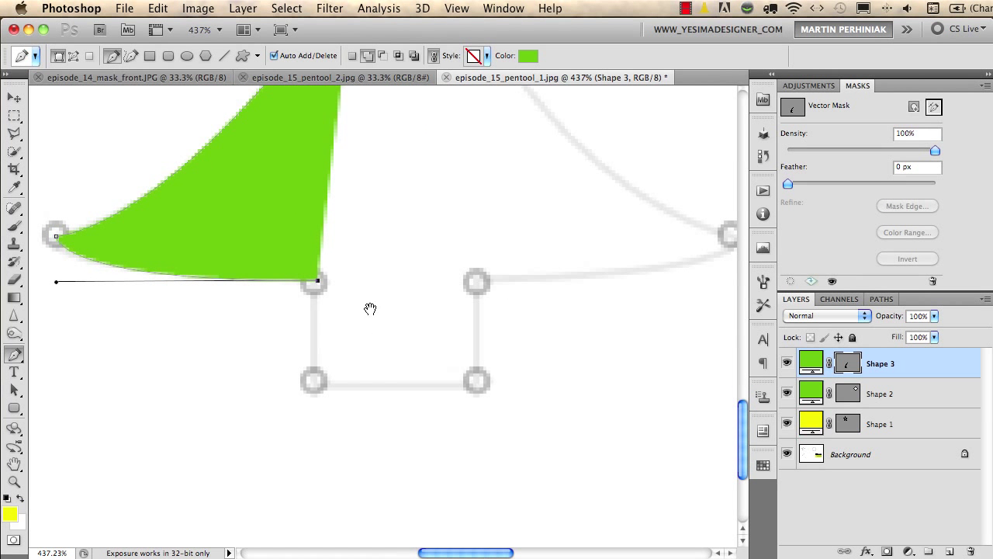
left_click(312, 381)
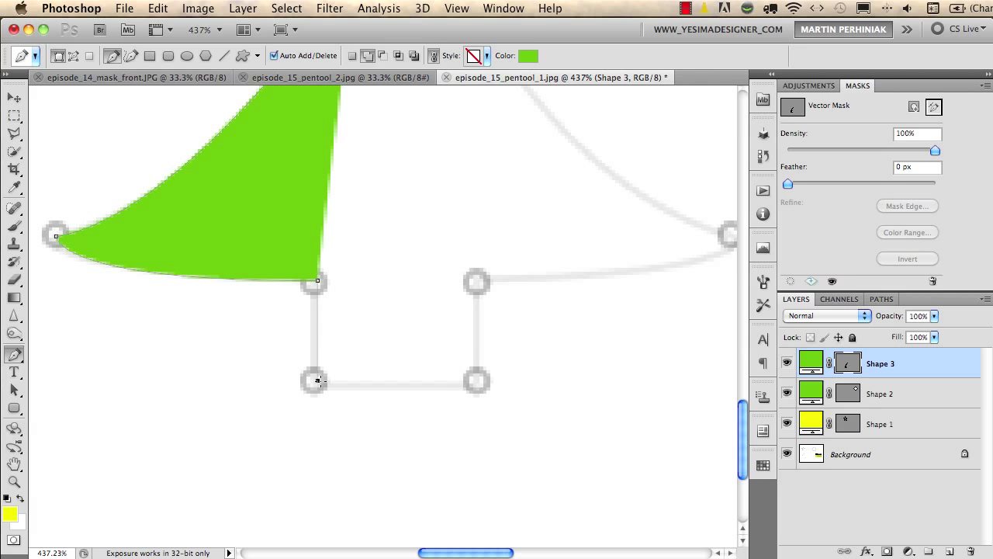
left_click(478, 380)
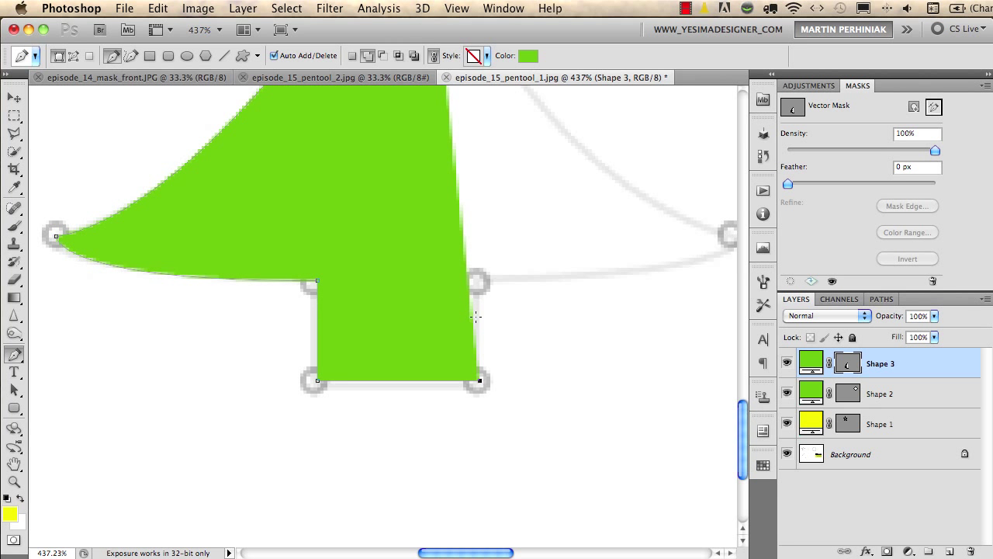
left_click(479, 281)
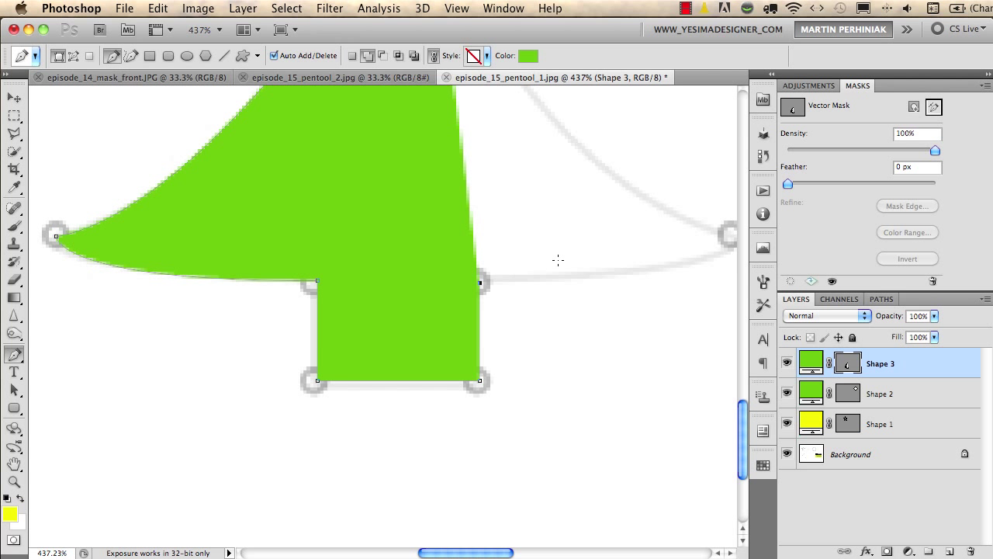
Step: Curve the path to the bottom-right branch tip, remove its outgoing handle, and lower the tree layer's opacity to 24%
left_click_drag(555, 281, 417, 373)
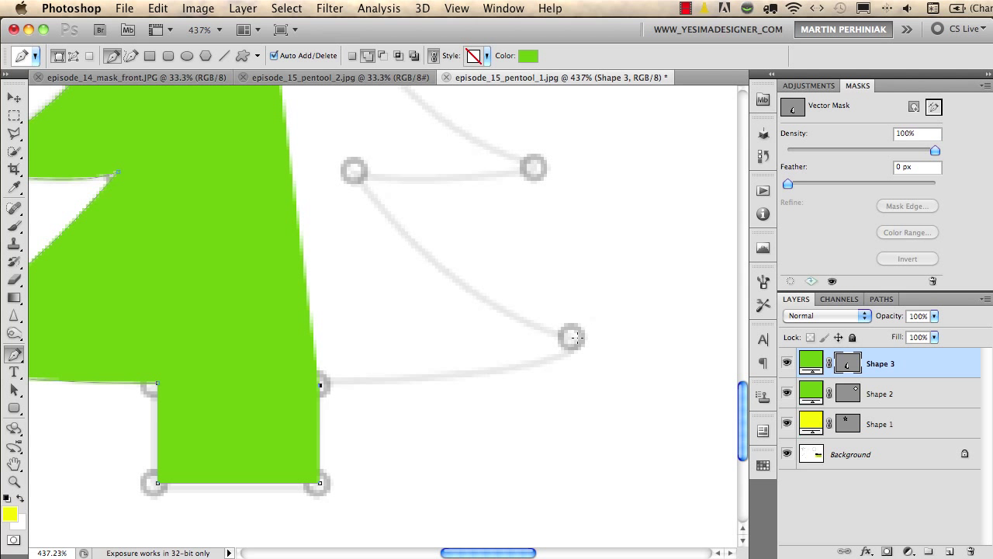
left_click_drag(571, 336, 607, 296)
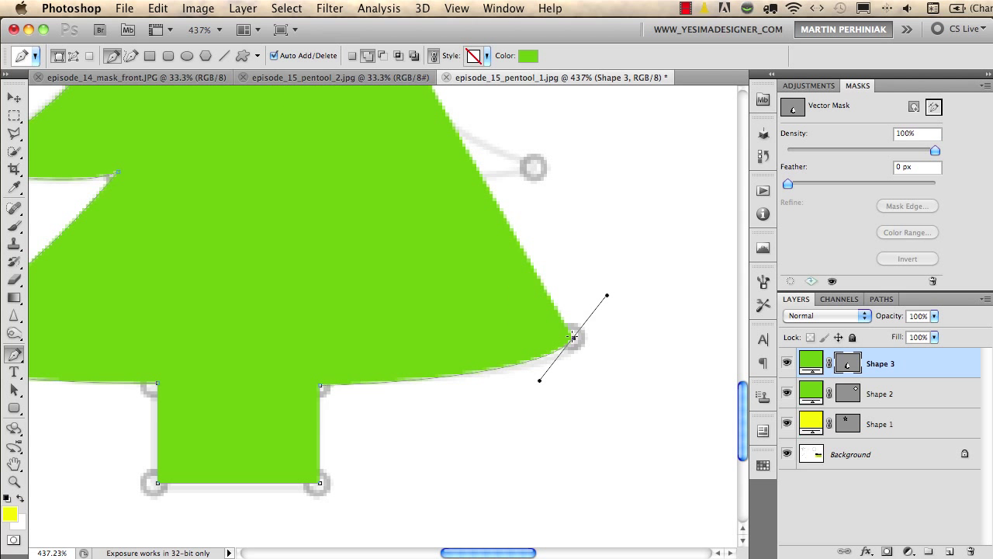
left_click(574, 336, "alt")
scroll(621, 271, "up", 3)
scroll(621, 271, "left", 1)
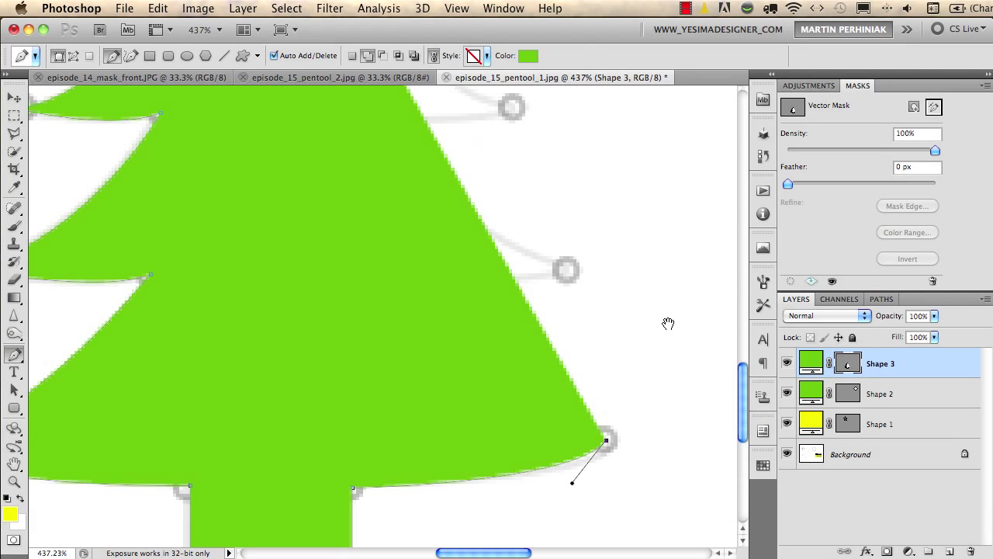
left_click_drag(886, 322, 828, 326)
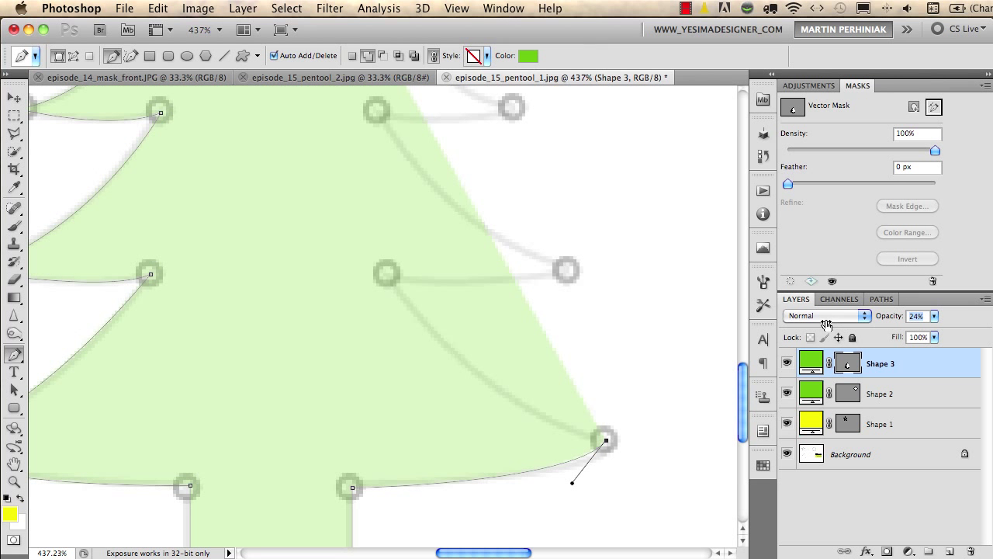
Step: Trace the tree's right edge with curves through the lower inner corner and middle branch tip up to the upper inner corner
left_click_drag(384, 273, 302, 139)
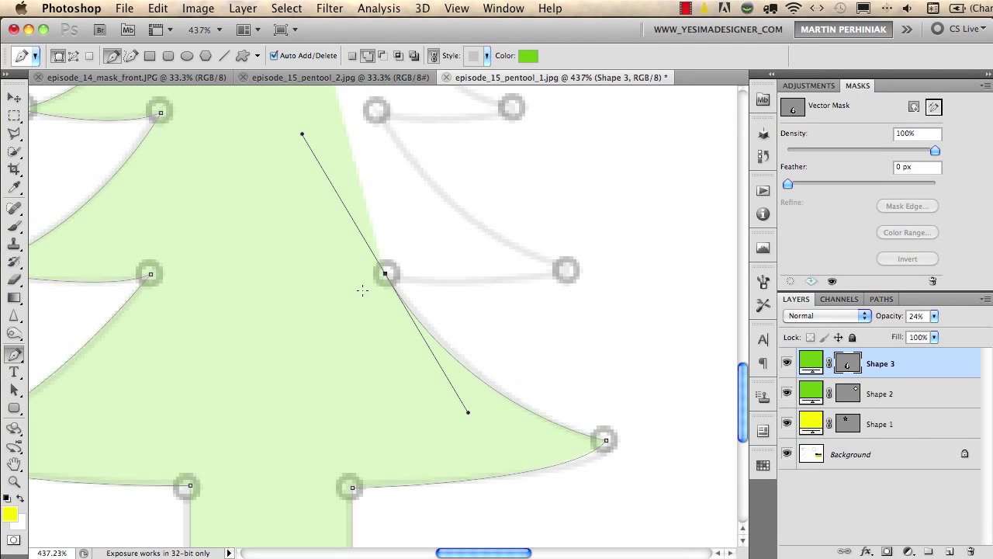
left_click(386, 274, "alt")
left_click_drag(567, 269, 630, 253)
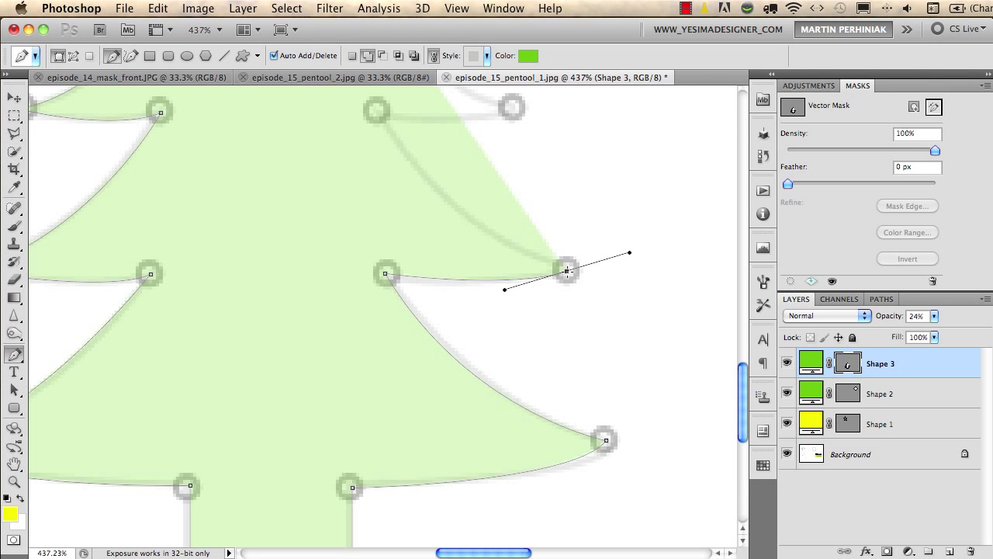
left_click(568, 269, "alt")
scroll(504, 287, "up", 5)
scroll(504, 287, "left", 3)
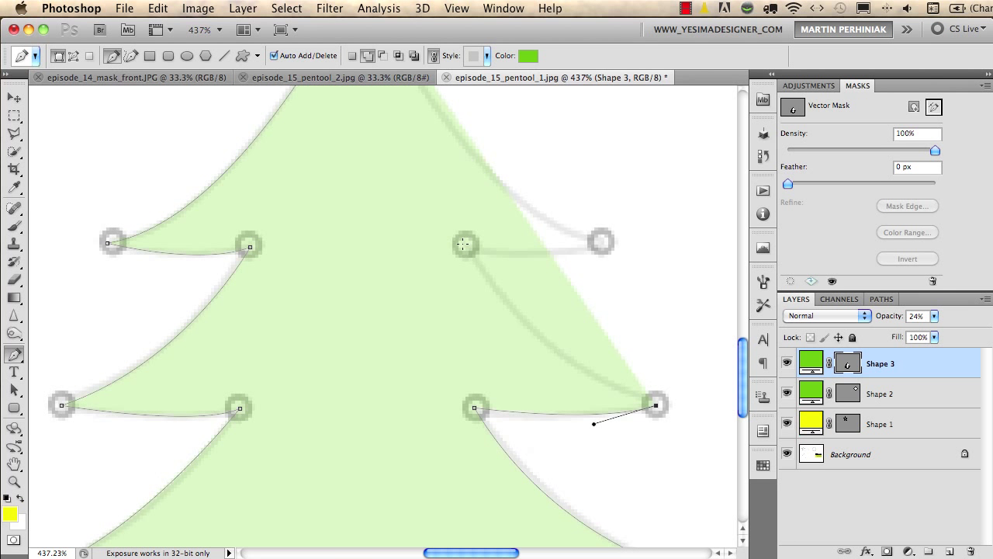
left_click_drag(464, 244, 522, 354)
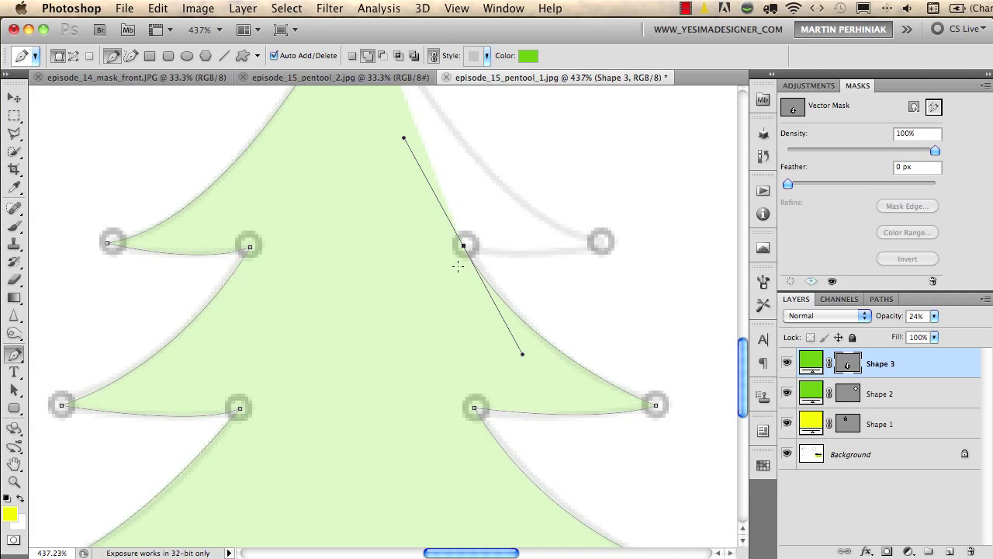
Step: Curve the path from the upper inner corner through the top-right branch tip and close the tree outline at its apex
left_click(464, 246, "alt")
left_click_drag(602, 242, 650, 217)
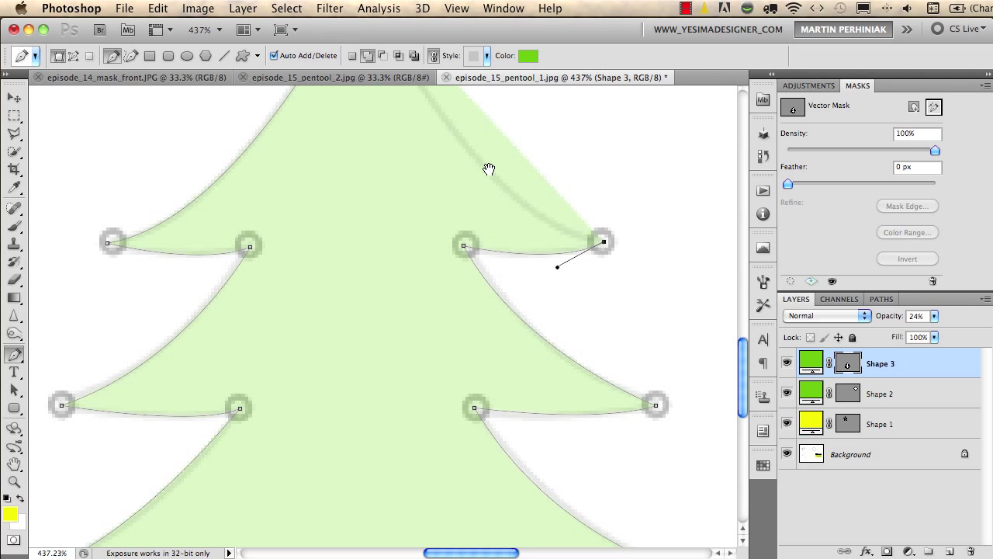
scroll(488, 166, "up", 5)
left_click_drag(400, 149, 321, 147)
key("super+z")
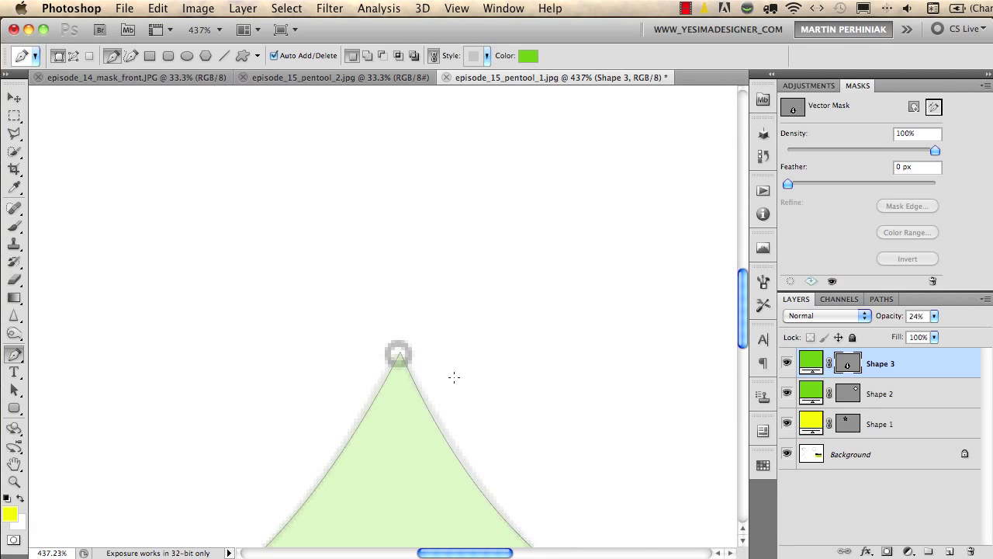
Step: Fit the whole image in view and set the tree layer's opacity to 100%
key("super+minus")
key("super+0")
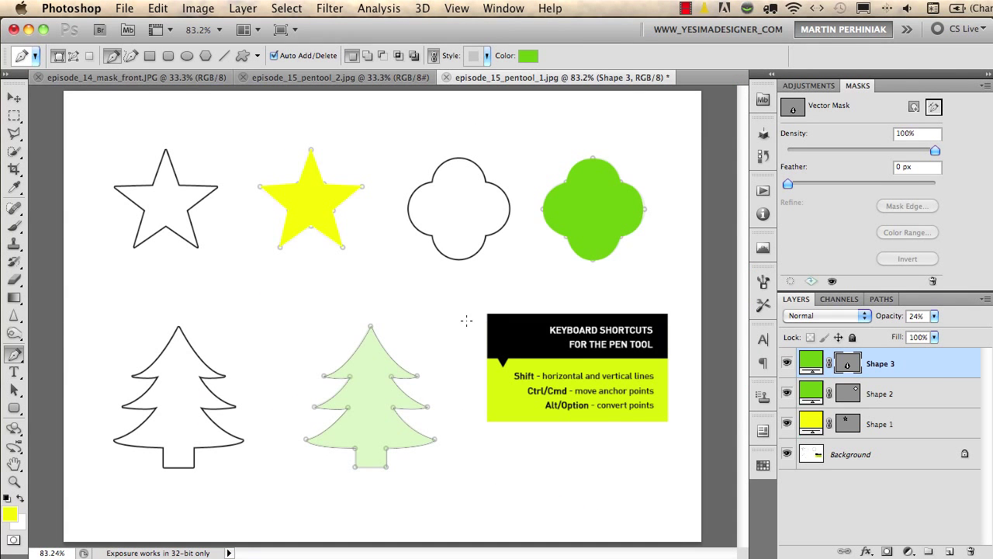
left_click_drag(889, 320, 970, 322)
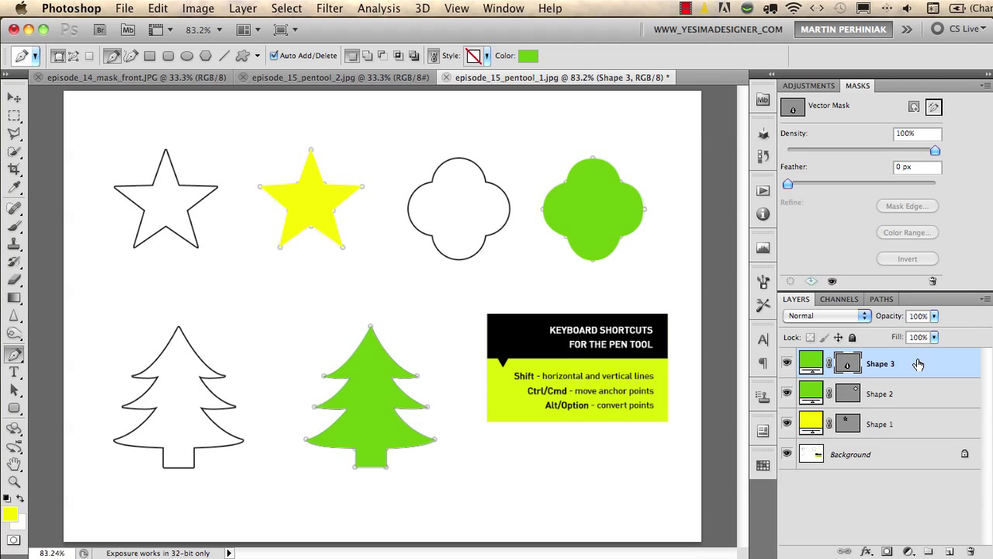
Step: Recolor the four-lobed shape on the Shape 2 layer to bright magenta
left_click(900, 393)
double_click(811, 393)
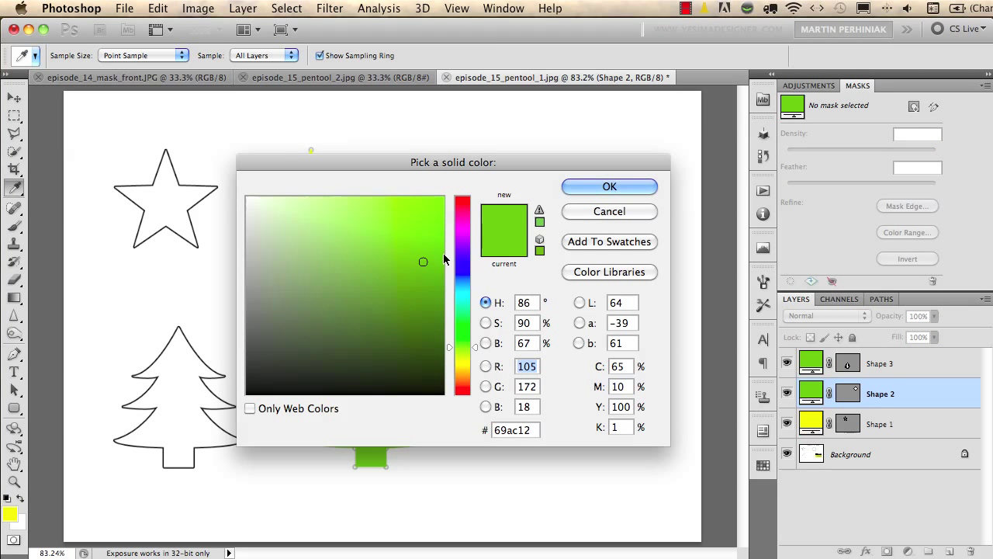
left_click_drag(465, 299, 466, 228)
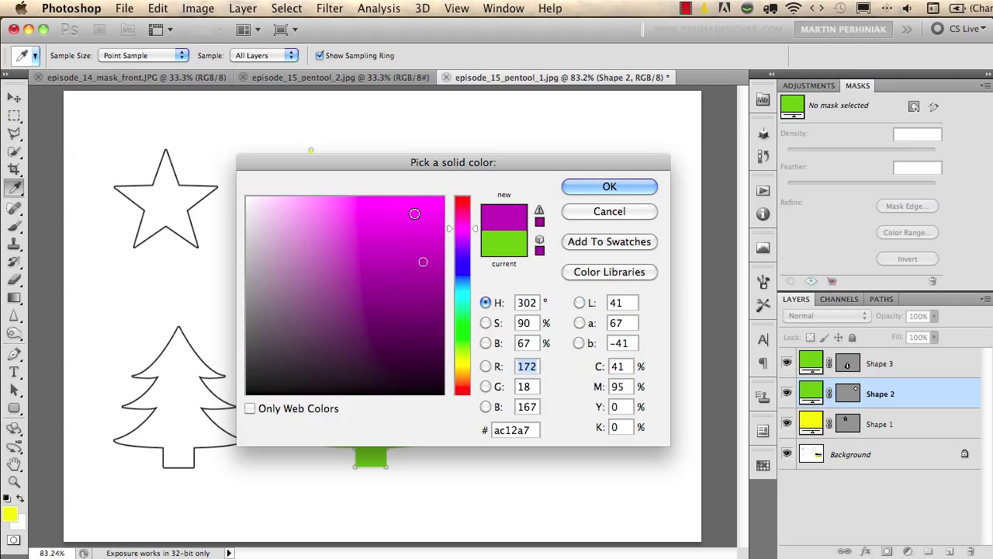
left_click(418, 208)
left_click(609, 187)
Step: Examine the note listing the keyboard shortcuts for the Pen tool
left_click(863, 429)
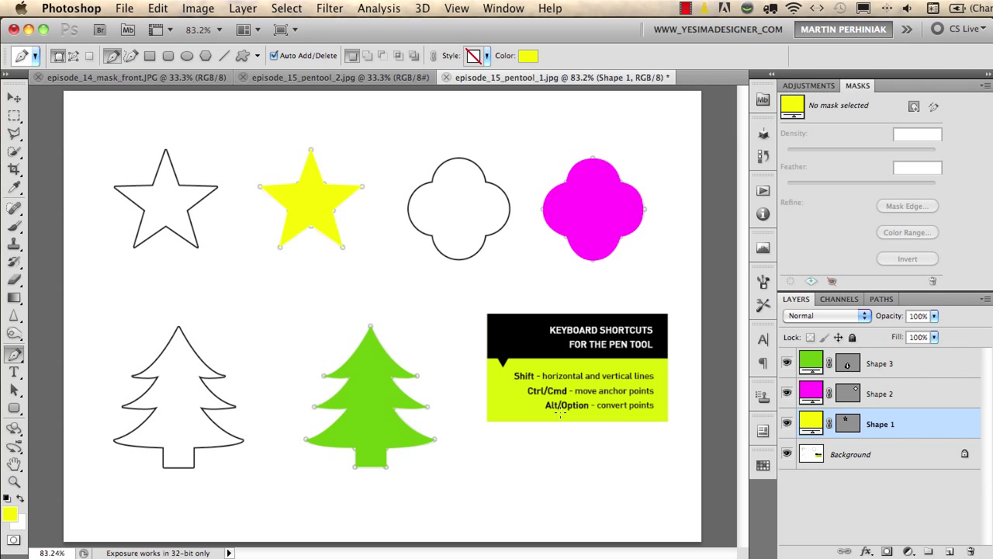
scroll(627, 399, "up", 3)
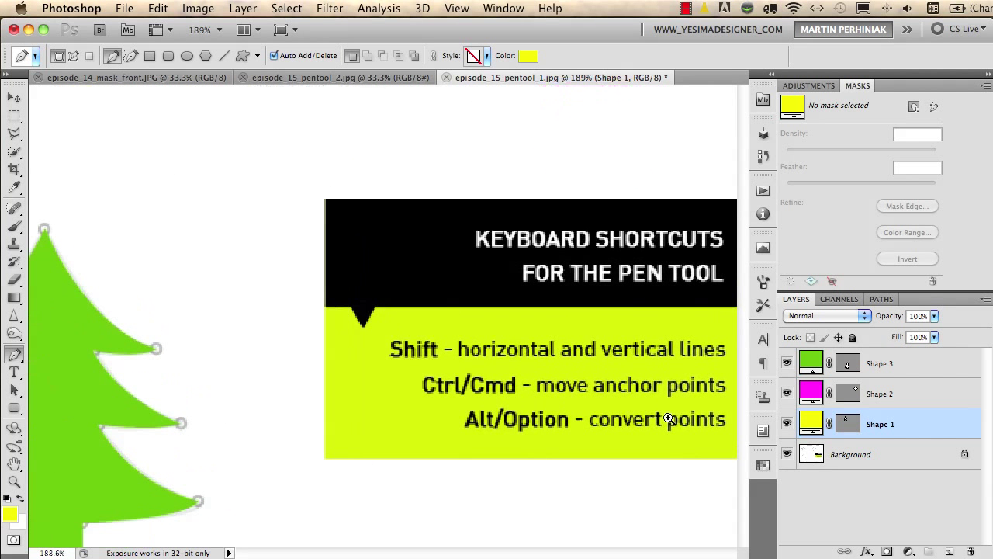
scroll(560, 403, "right", 3)
scroll(559, 403, "down", 1)
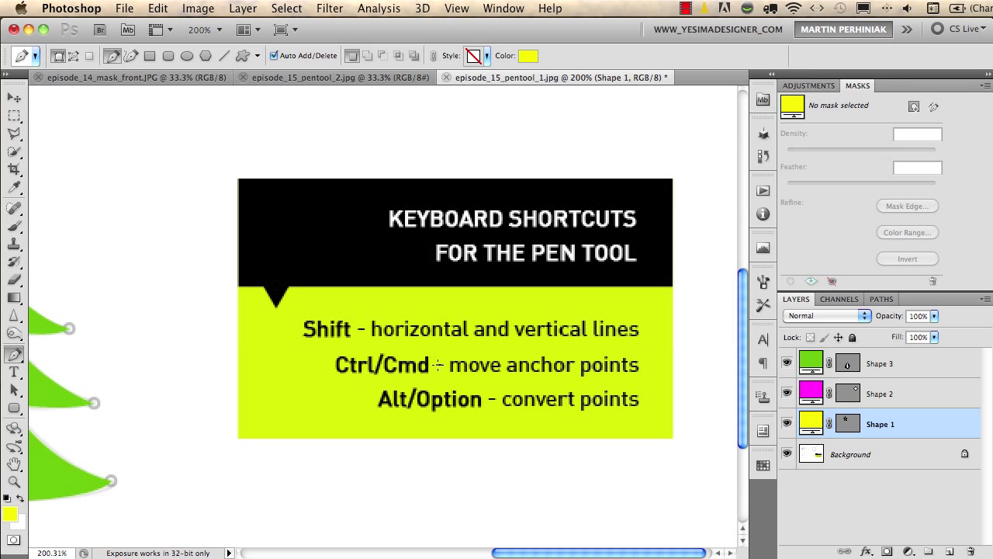
Step: Try moving the anchor point at the tree's top-right branch tip up and outward, and undo the move
scroll(548, 329, "left", 10)
scroll(548, 328, "down", 2)
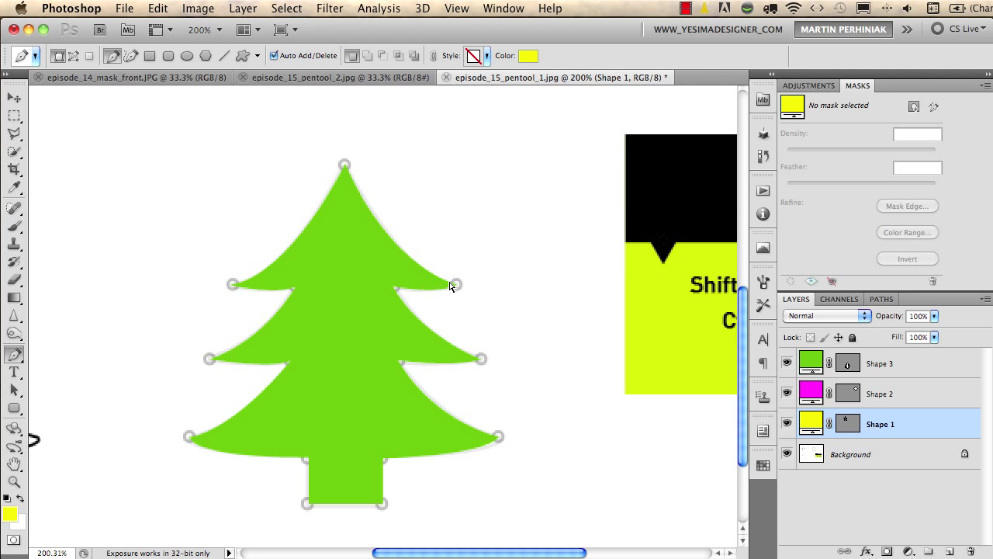
left_click(454, 289, "ctrl")
left_click_drag(457, 286, 484, 241)
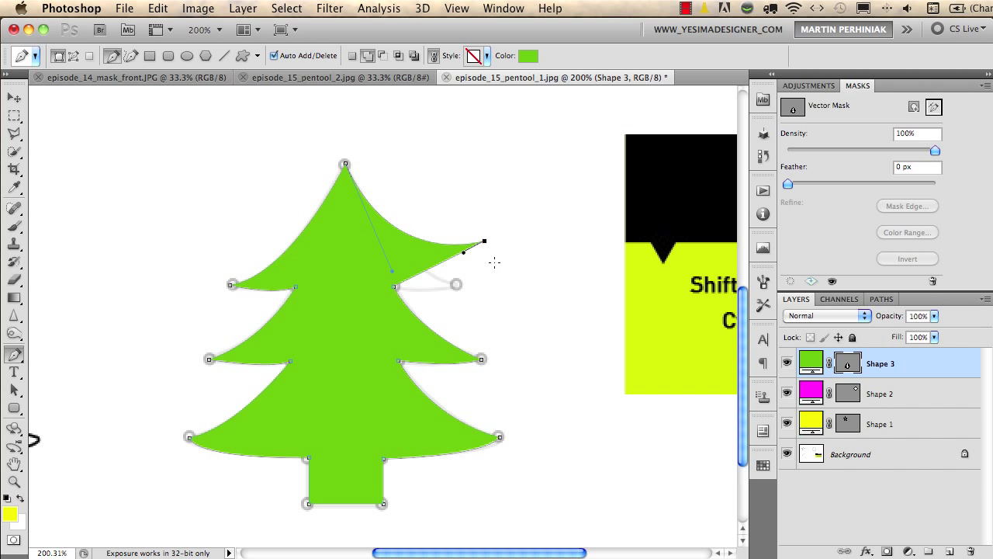
key("ctrl+z")
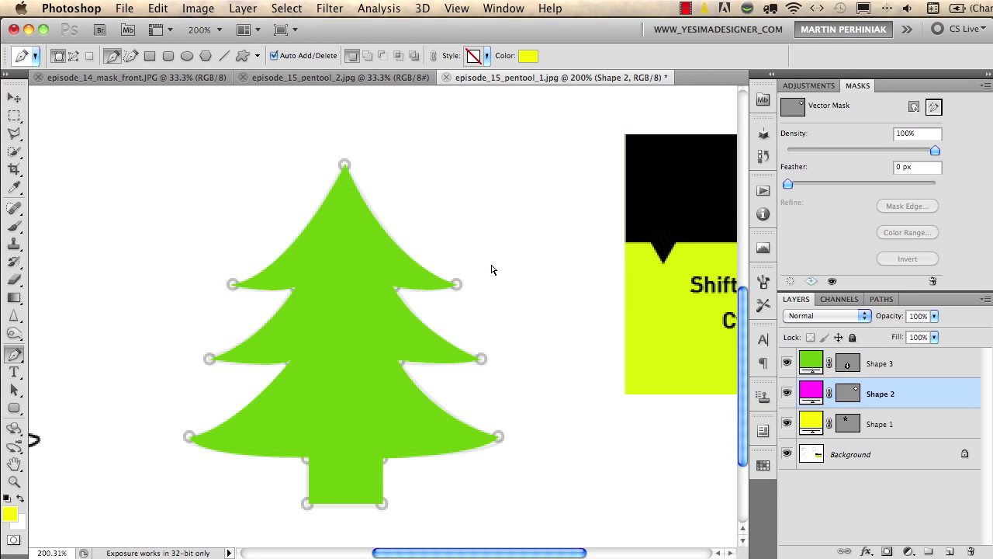
Step: Close episode_15_pentool_1.jpg and set the Pen tool to Paths mode for tracing the cardboard box in episode_15_pentool_2.jpg
key("super+w")
left_click(466, 258)
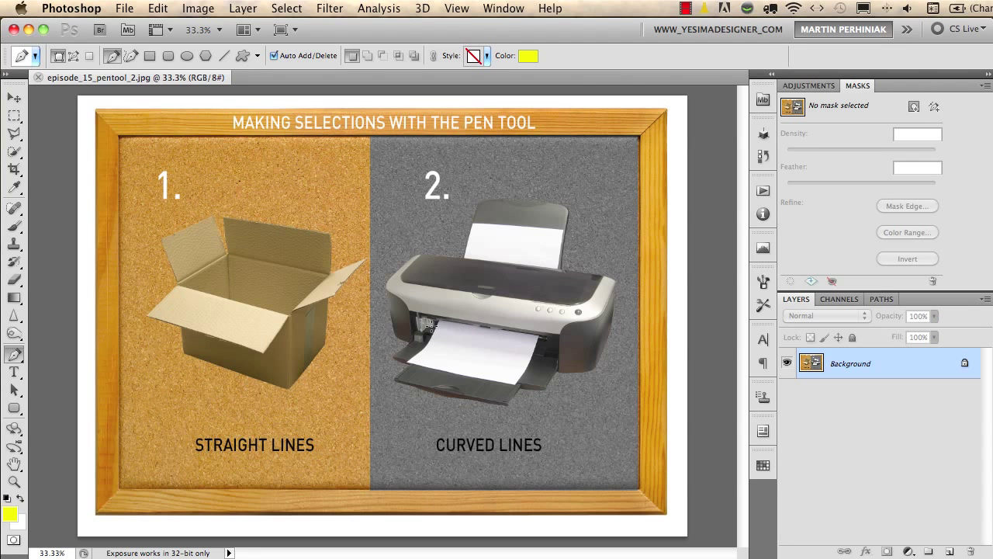
left_click_drag(202, 321, 370, 323)
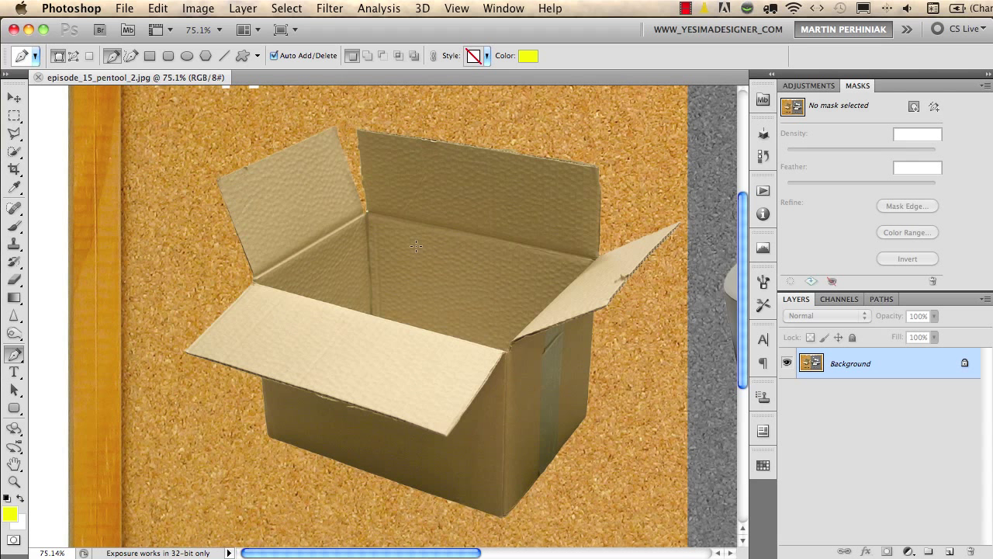
left_click(73, 56)
left_click(73, 57)
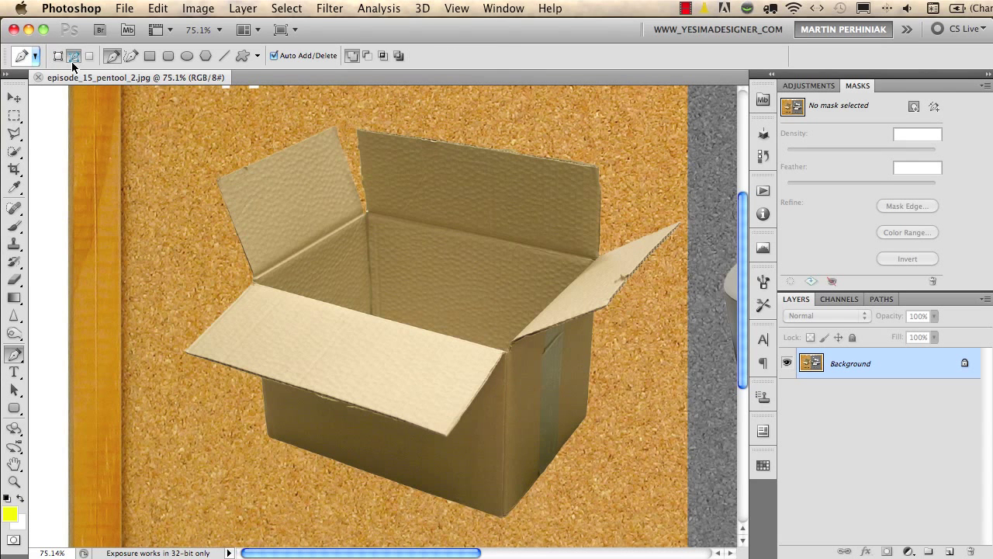
Step: Trace the box with straight path segments from the rear flap's upper-left corner around the left and front flaps to the lower-left corner
left_click(356, 132)
left_click(366, 211)
left_click(186, 353)
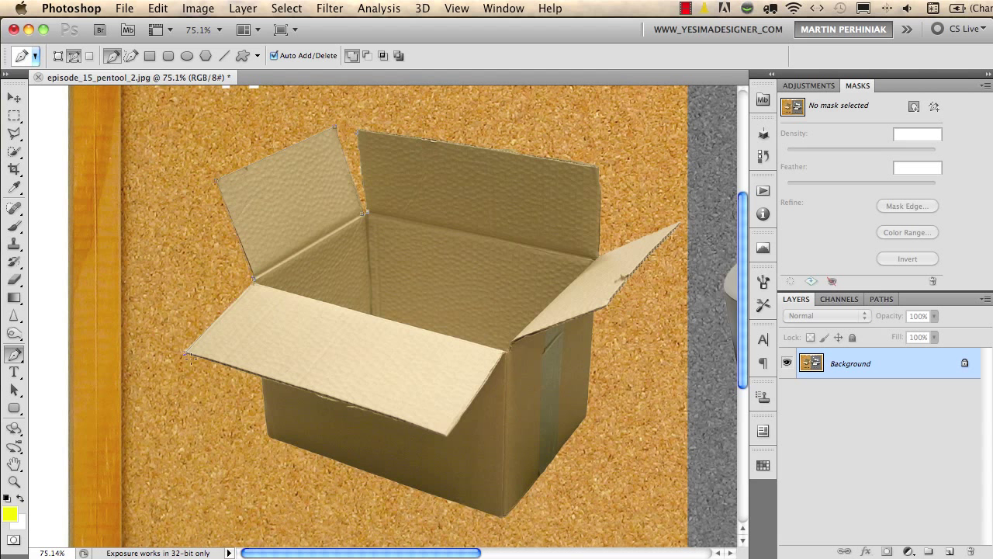
left_click(258, 378)
left_click(267, 437)
Step: Continue the straight path through the box's bottom corners and around the right and rear flaps, closing it at the starting point
left_click(502, 518)
left_click(590, 412)
left_click(681, 223)
left_click(602, 255)
left_click(598, 183)
left_click(355, 132)
Step: Convert the box's work path into a new anti-aliased selection with a feather radius of 0 pixels
left_click(878, 297)
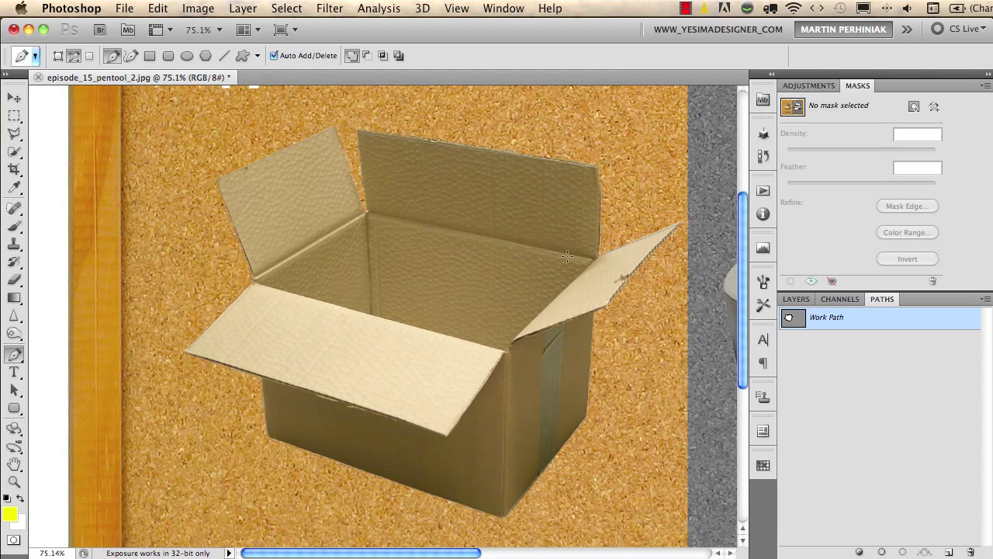
right_click(521, 254)
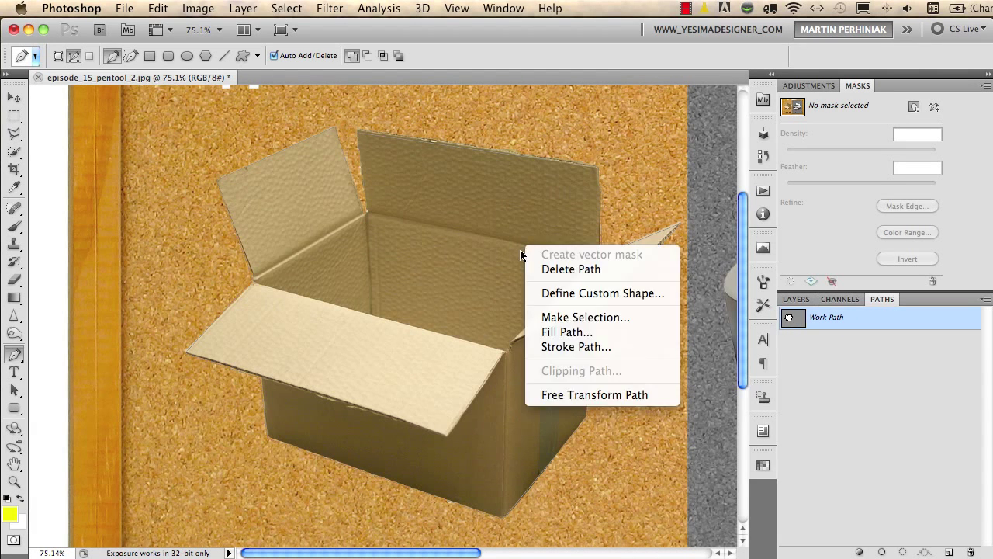
left_click(571, 320)
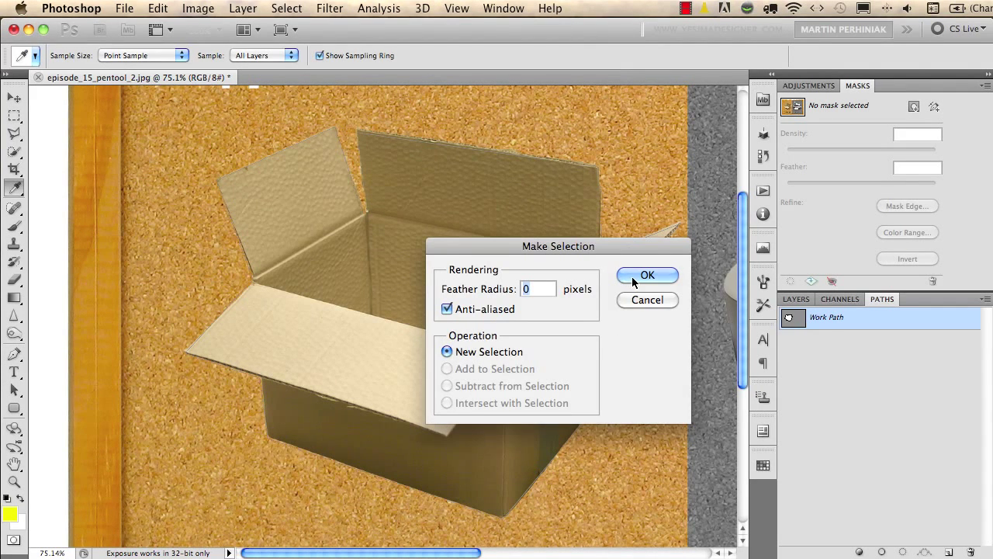
left_click(647, 275)
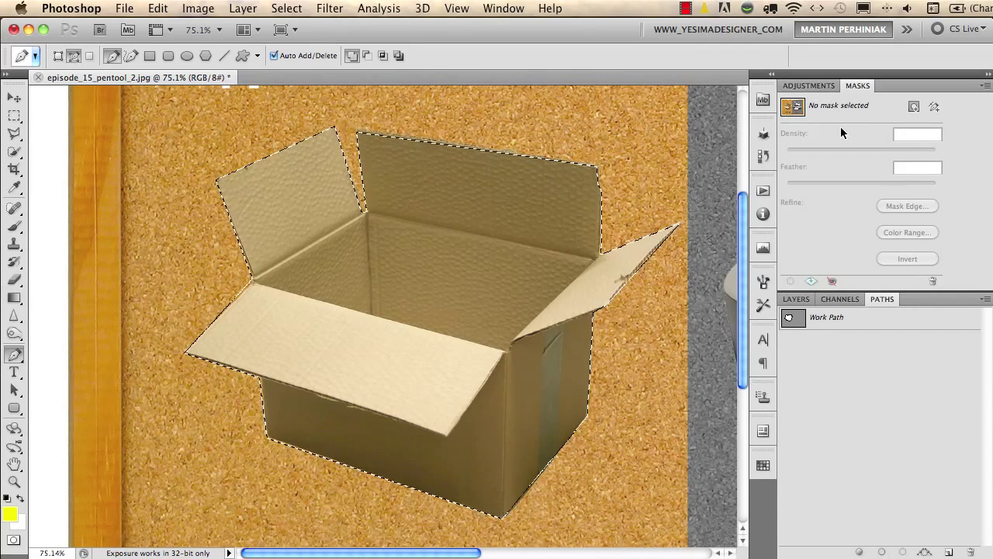
Step: Isolate the box by adding a pixel mask to the layer from the selection
left_click(914, 107)
left_click(795, 300)
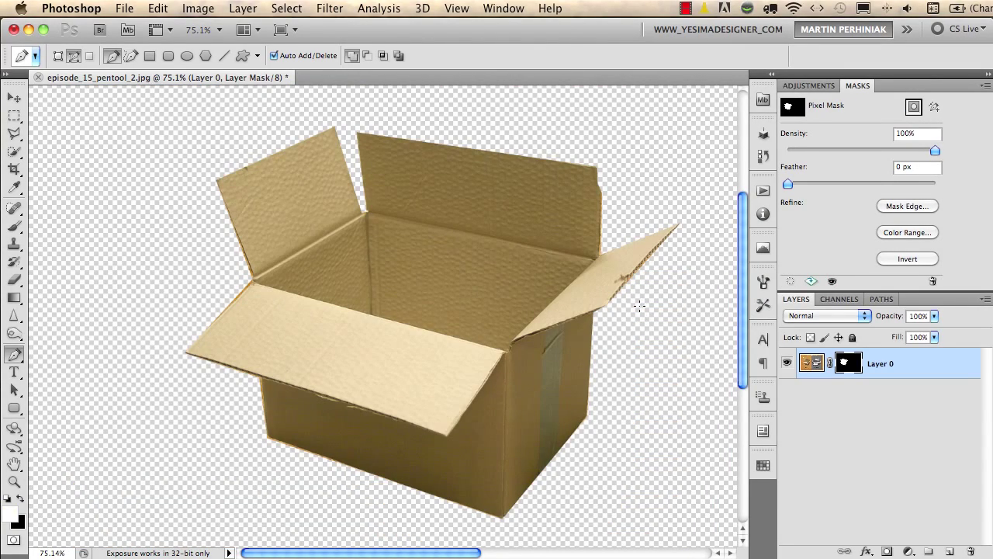
scroll(289, 306, "down", 3)
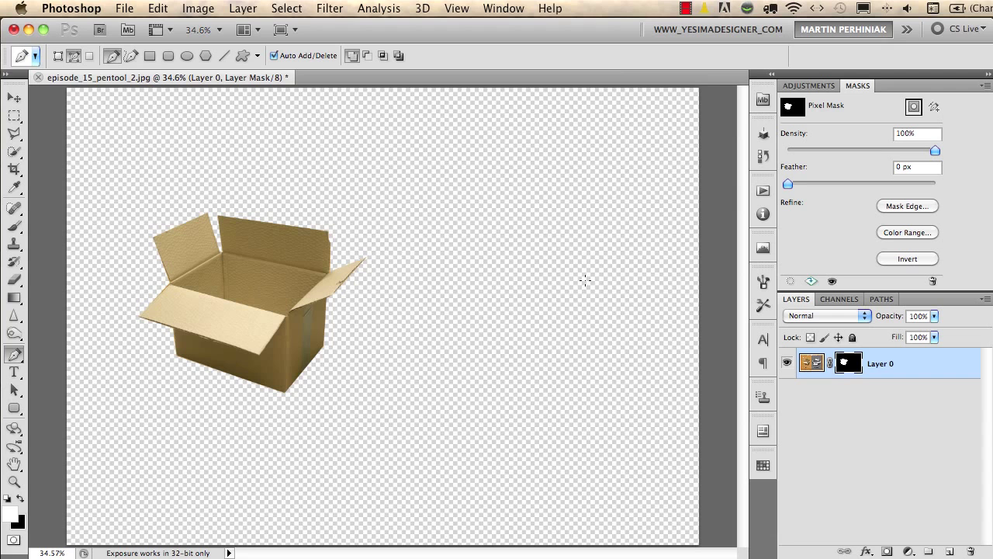
Step: Disable the layer's pixel mask to show the full picture and inspect the printer
left_click(848, 362, "shift")
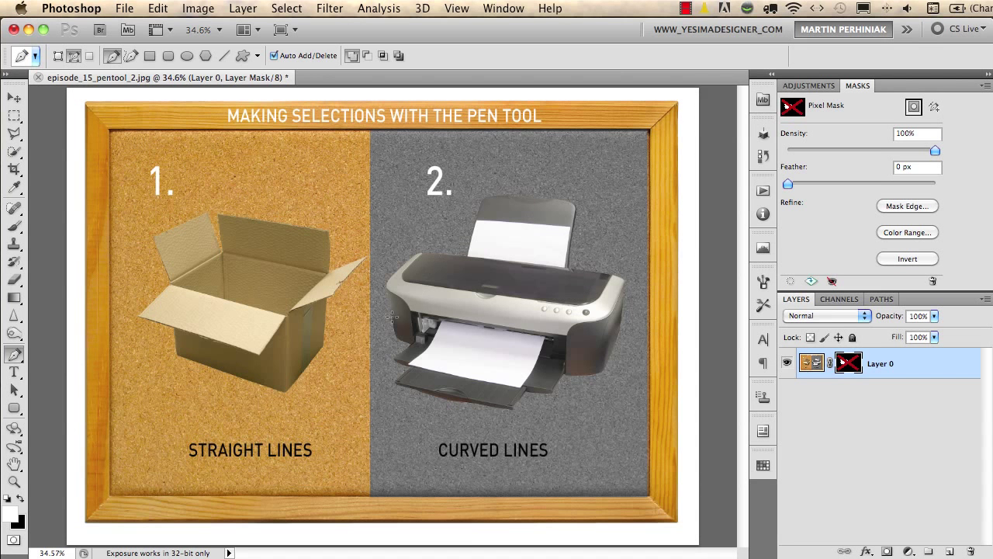
left_click_drag(486, 329, 572, 359)
scroll(642, 266, "right", 5)
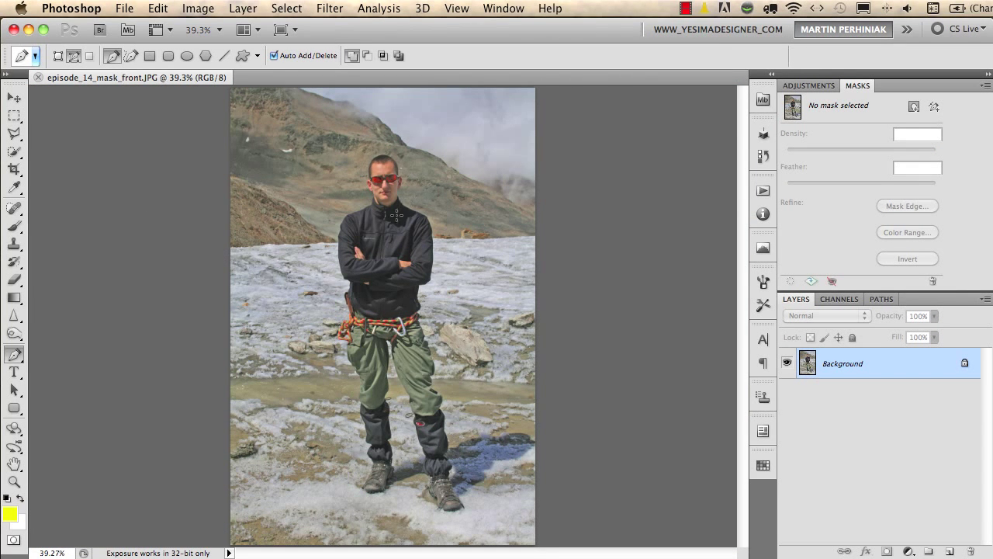
Step: Draw an open, curved path winding around the man from his head down to his legs in episode_14_mask_front.JPG
left_click(417, 187)
left_click_drag(321, 232, 380, 275)
left_click_drag(457, 248, 468, 248)
left_click_drag(324, 319, 442, 399)
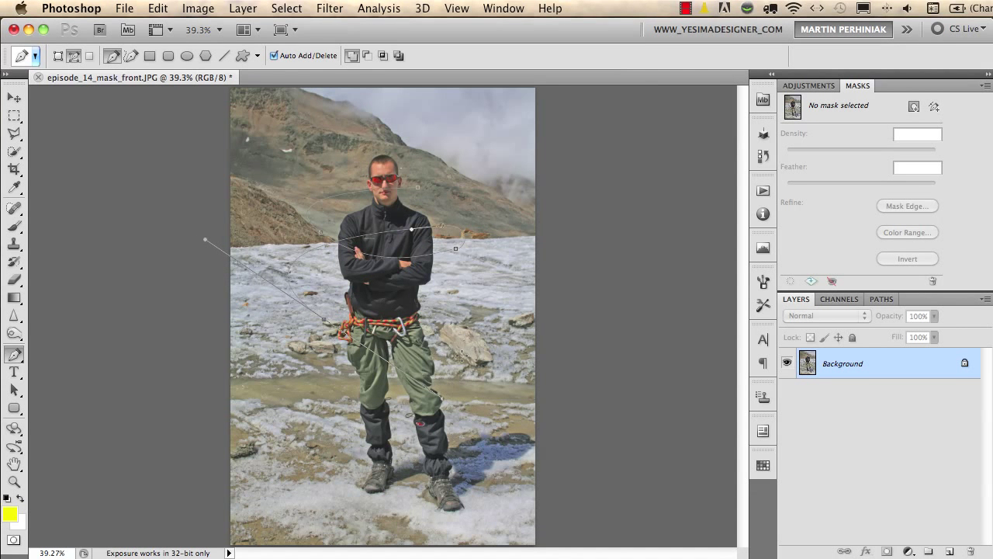
left_click(462, 290)
Step: Switch to the Brush tool and set the foreground color to white
scroll(488, 251, "up", 5)
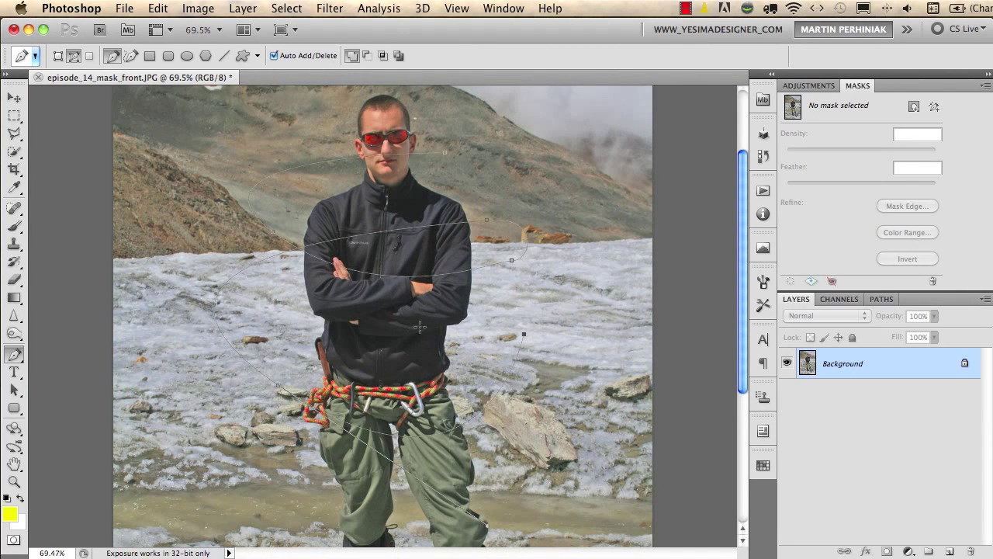
key("b")
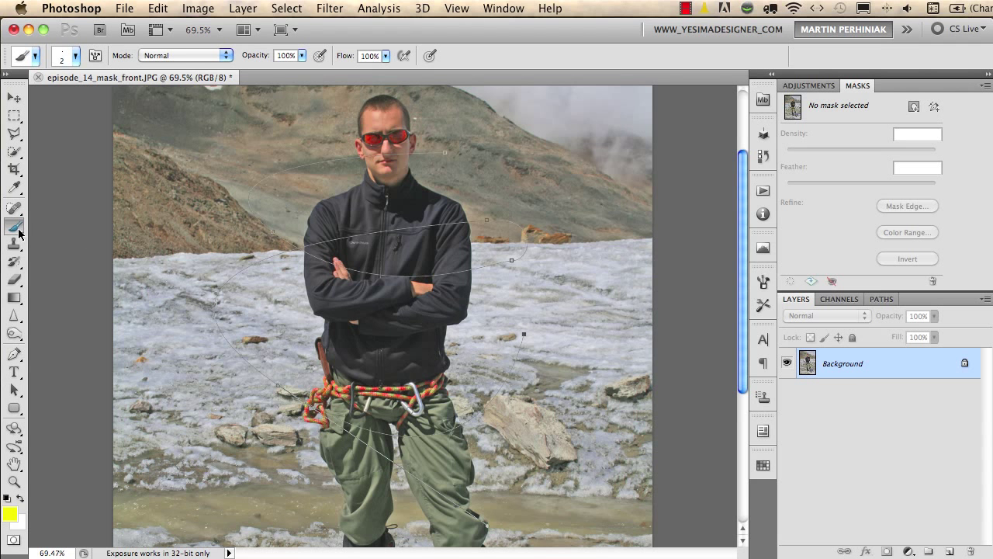
left_click(11, 514)
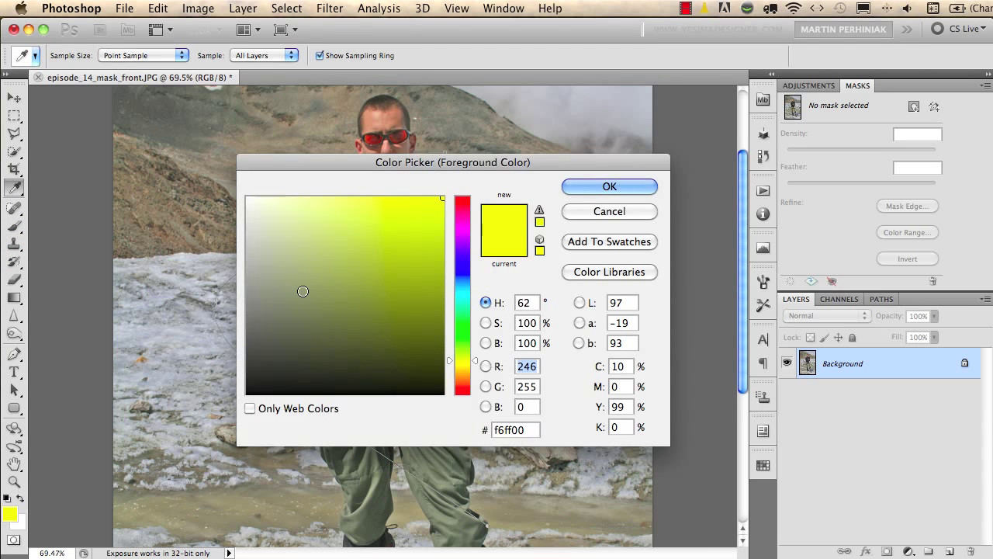
left_click(249, 199)
key("Return")
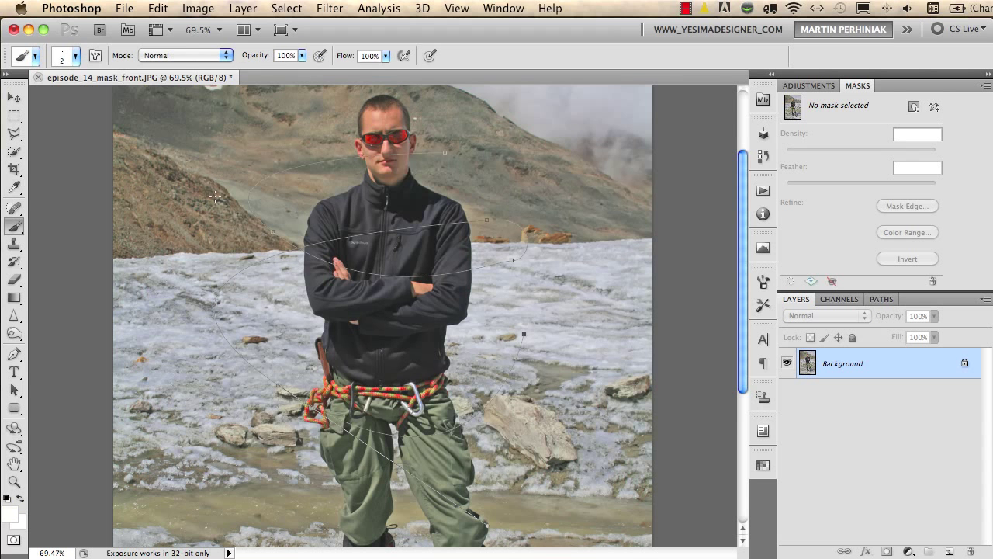
Step: Set the brush size to 10 and check the brush's Shape Dynamics settings for size control by Pen Pressure
mouse_move(267, 187)
left_mouse_down()
mouse_move(298, 185)
mouse_move(269, 171)
left_mouse_up()
left_click(763, 283)
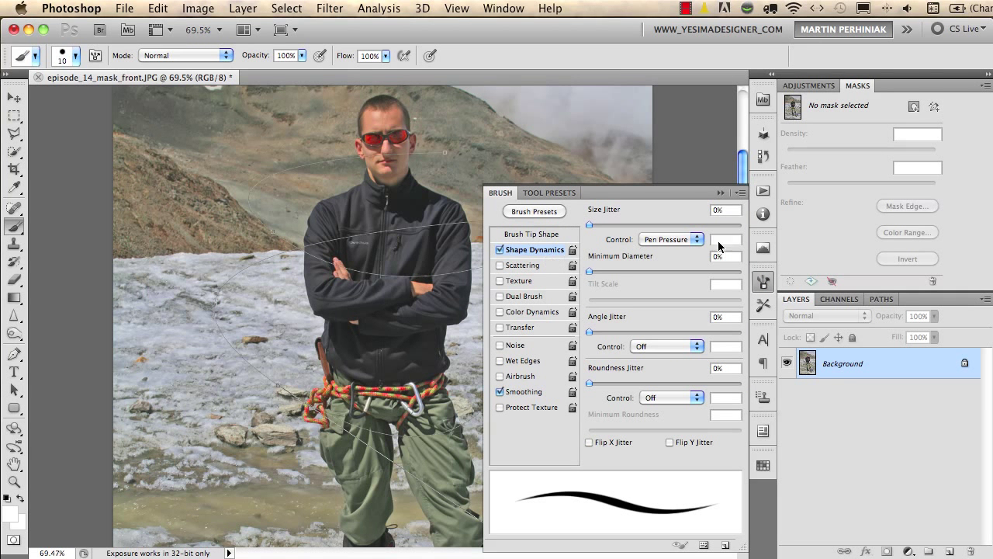
left_click(763, 283)
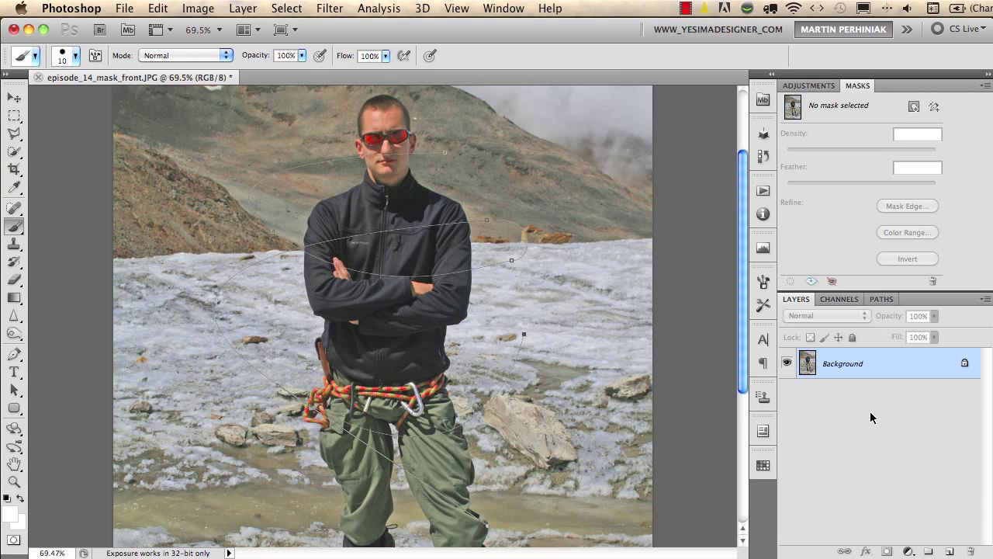
Step: Stroke the curved path with the Brush on a new layer, with Simulate Pressure enabled, and hide the path outline
key("super+shift+n")
left_click(702, 298)
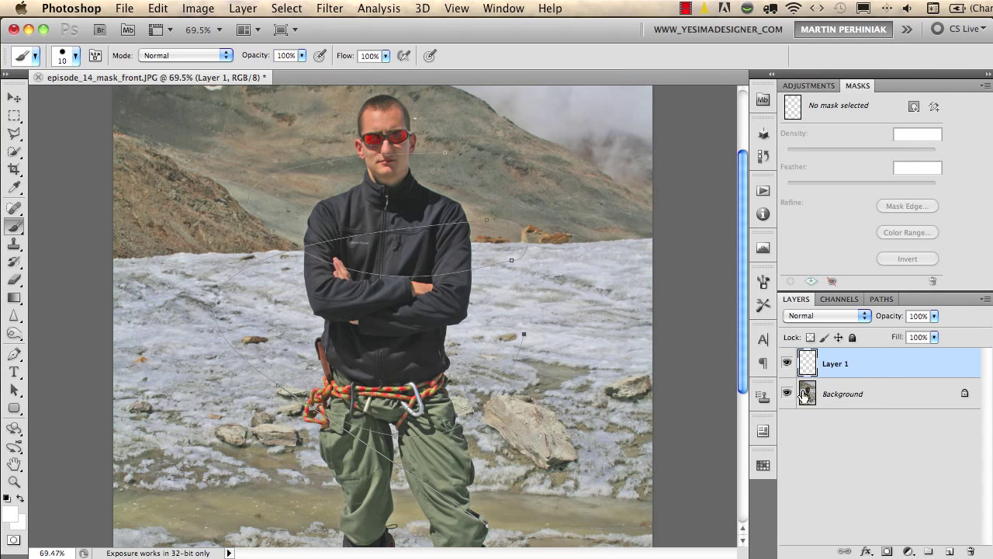
key("p")
right_click(504, 201)
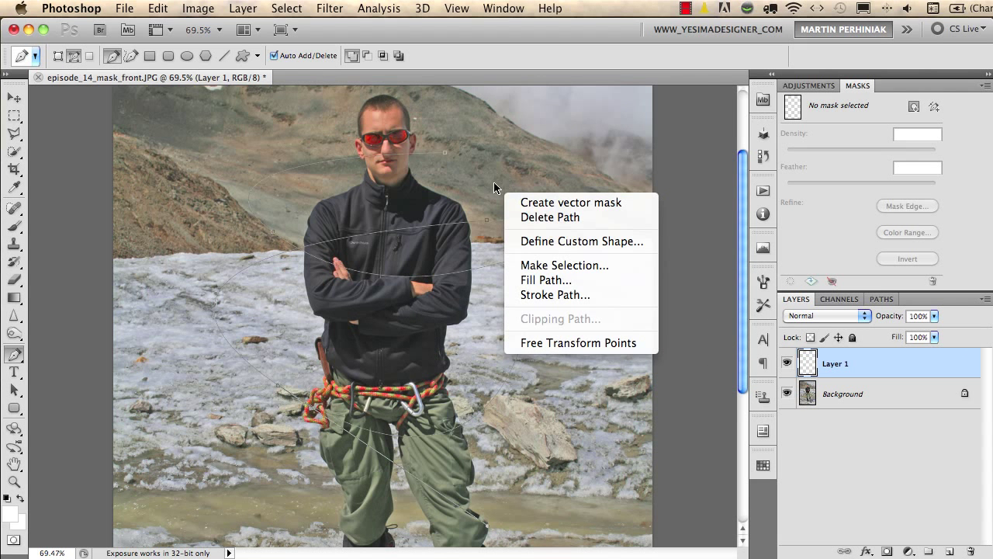
left_click(532, 296)
mouse_move(539, 423)
left_mouse_down()
mouse_move(528, 138)
mouse_move(512, 109)
left_mouse_up()
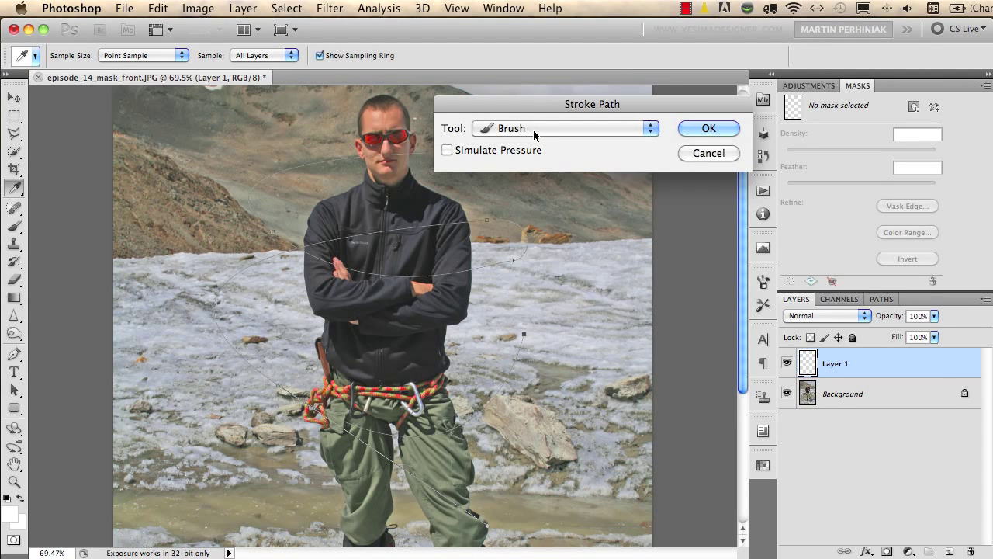
left_click(447, 150)
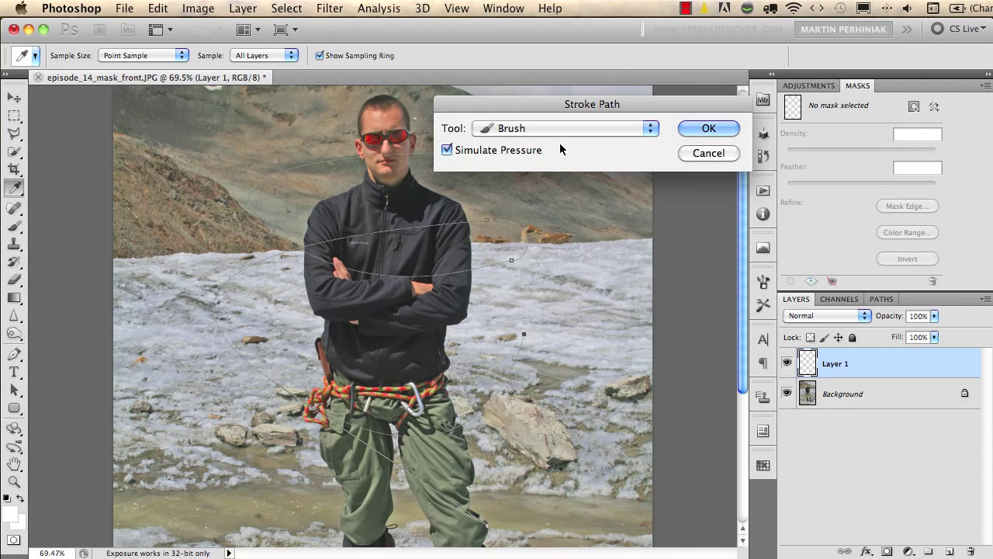
left_click(709, 129)
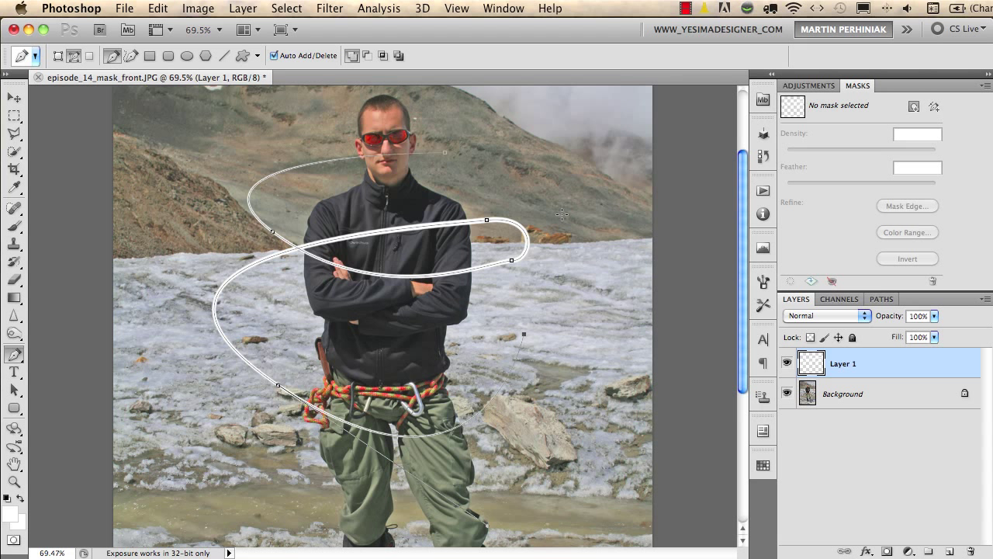
key("ctrl+h")
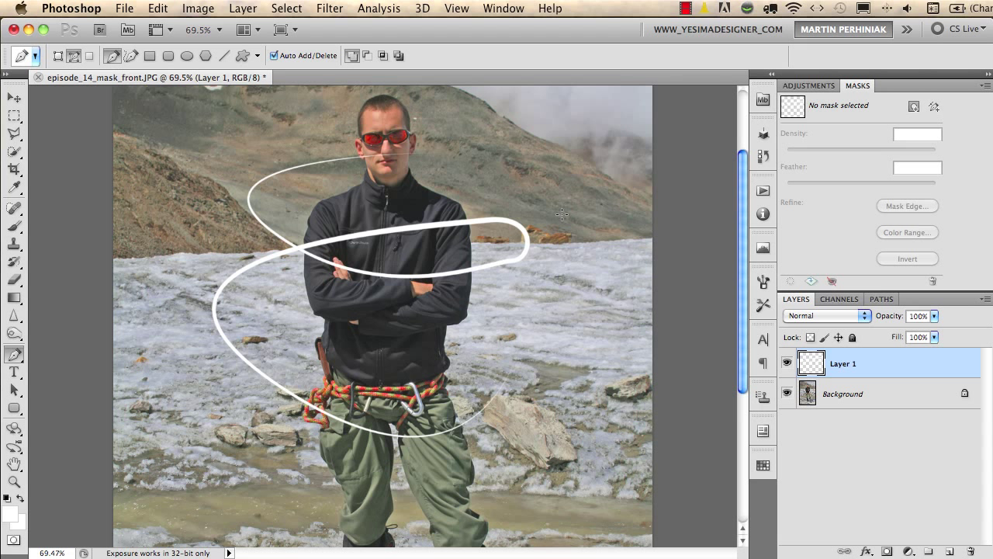
Step: Add a pixel mask to the stroke layer and paint it black with a size 71 brush where the line crosses the man's face and chest
left_click(911, 106)
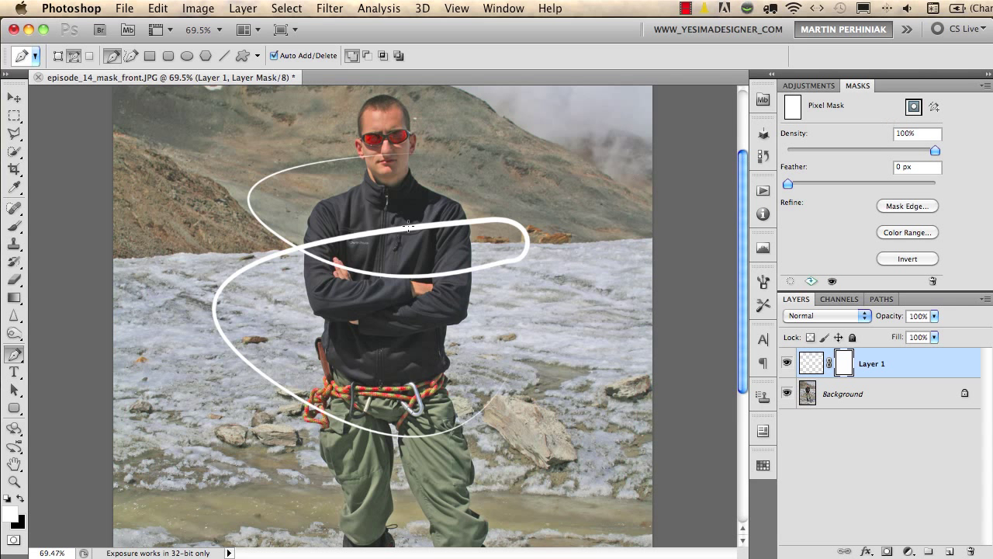
key("b")
left_click_drag(383, 269, 408, 269)
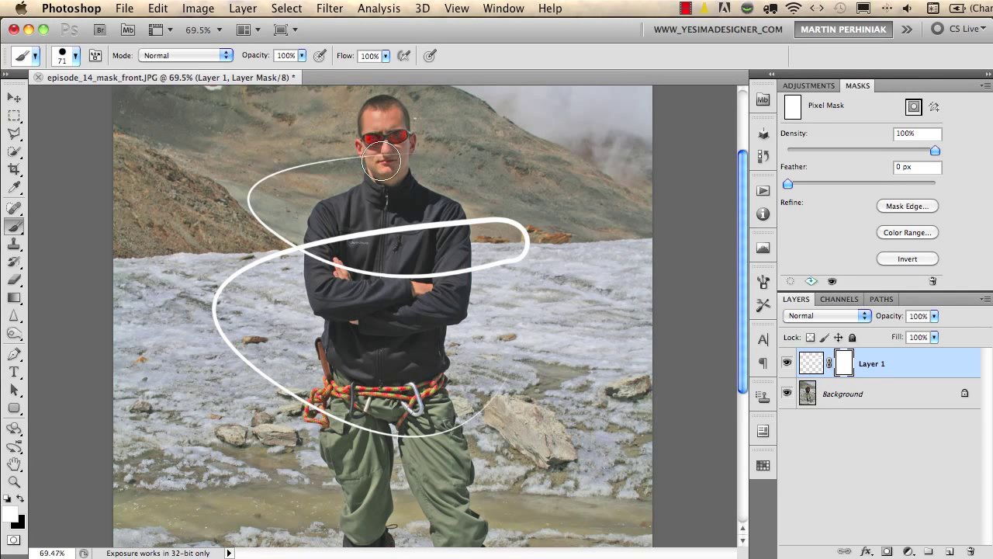
key("x")
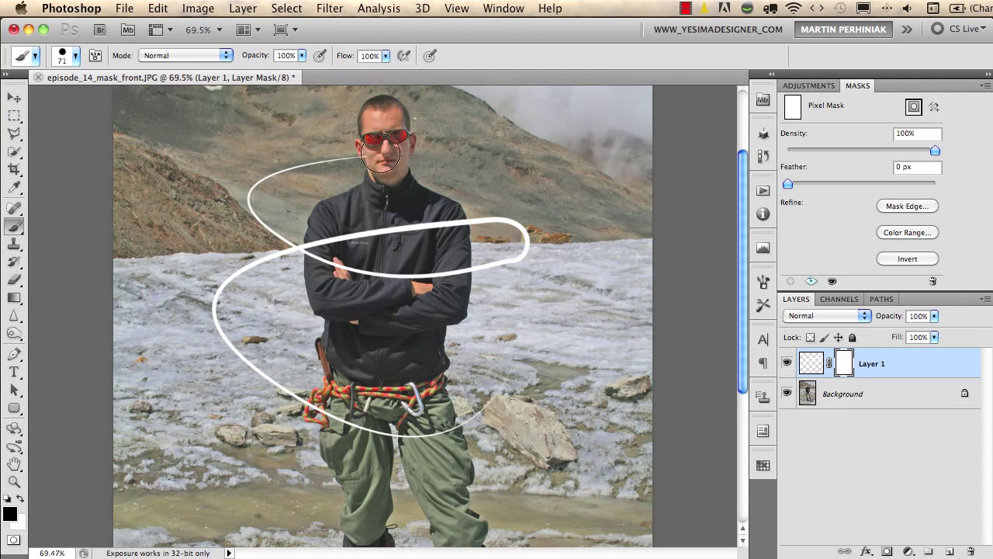
left_click(389, 161)
mouse_move(353, 232)
left_mouse_down()
mouse_move(452, 232)
mouse_move(333, 233)
left_mouse_up()
Step: Reduce the brush size to 28 and mask out the remaining piece of line at the edge of the man's sleeve
key("bracketleft")
key("bracketleft")
key("bracketleft")
key("bracketleft")
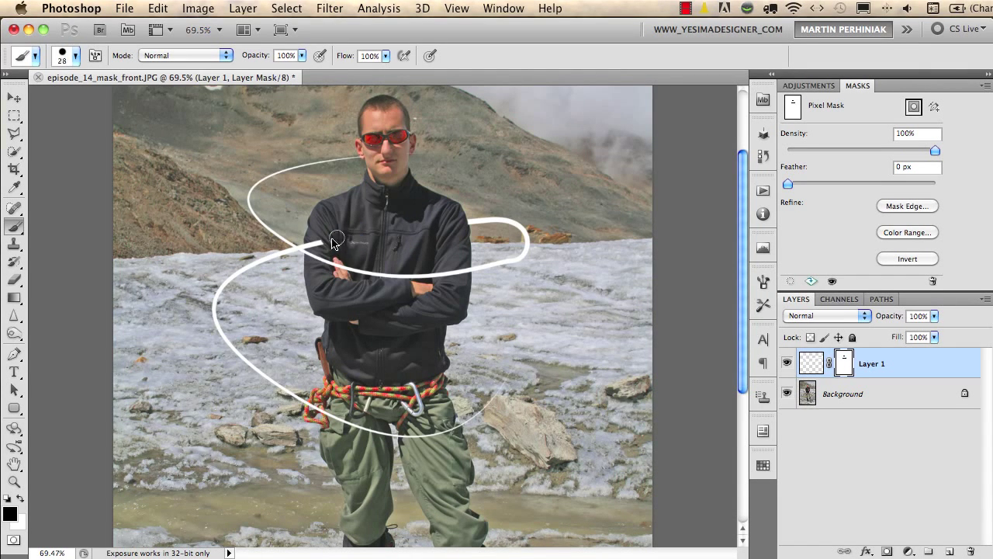
scroll(332, 242, "up", 4)
left_click_drag(303, 251, 290, 250)
left_click_drag(417, 364, 406, 303)
key("ctrl+0")
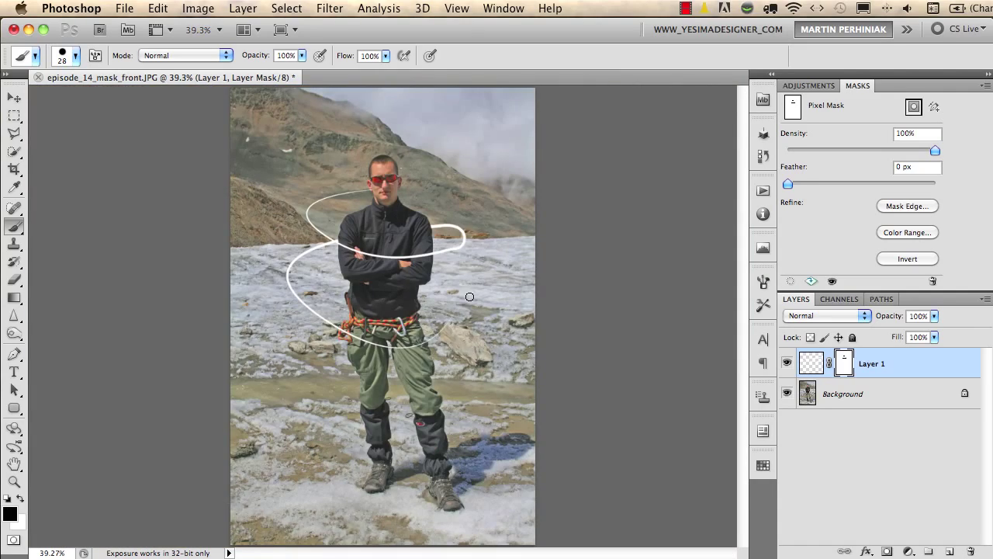
scroll(398, 247, "up", 3)
scroll(465, 311, "down", 1)
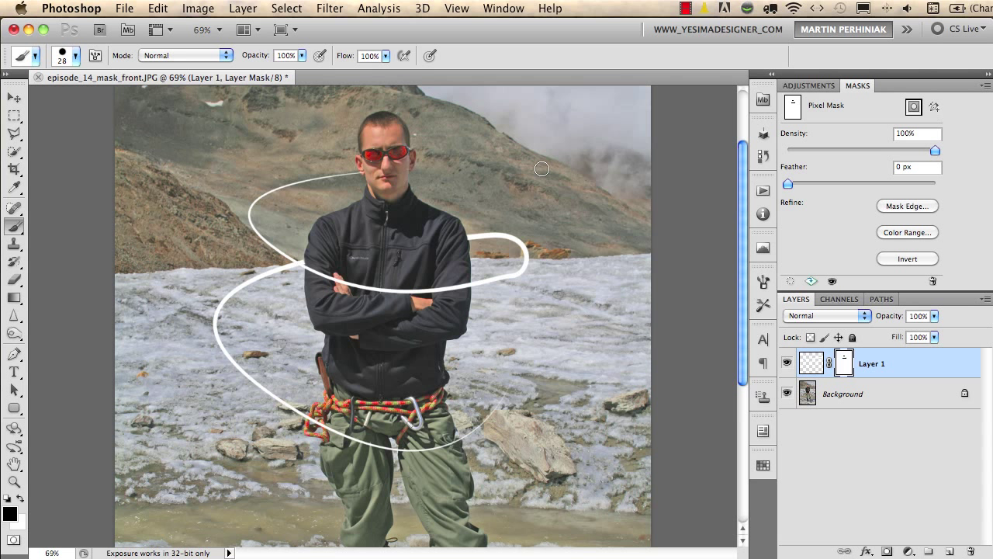
Step: Draw a closed, white polygonal shape layer with the Pen tool over the hillside and sky beside the man's head
key("p")
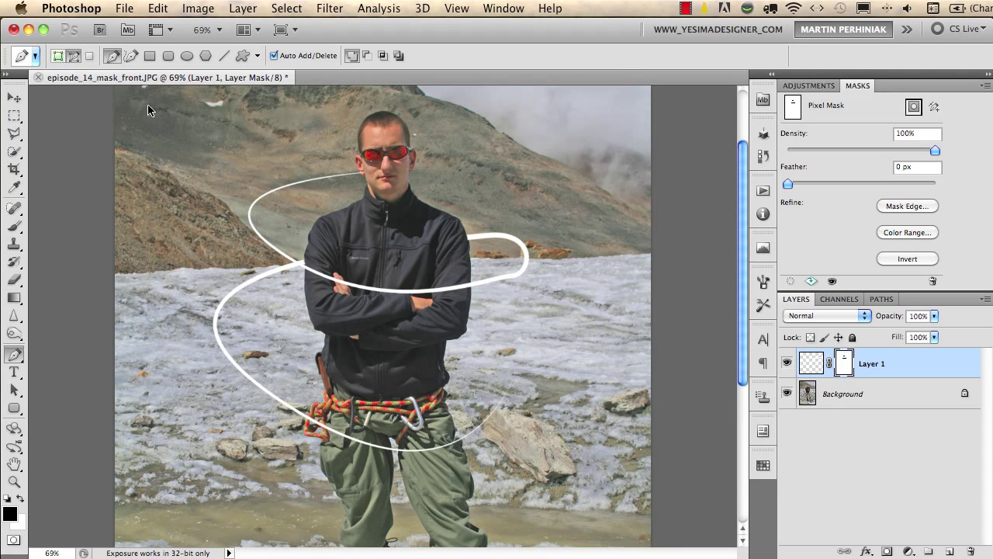
left_click(58, 55)
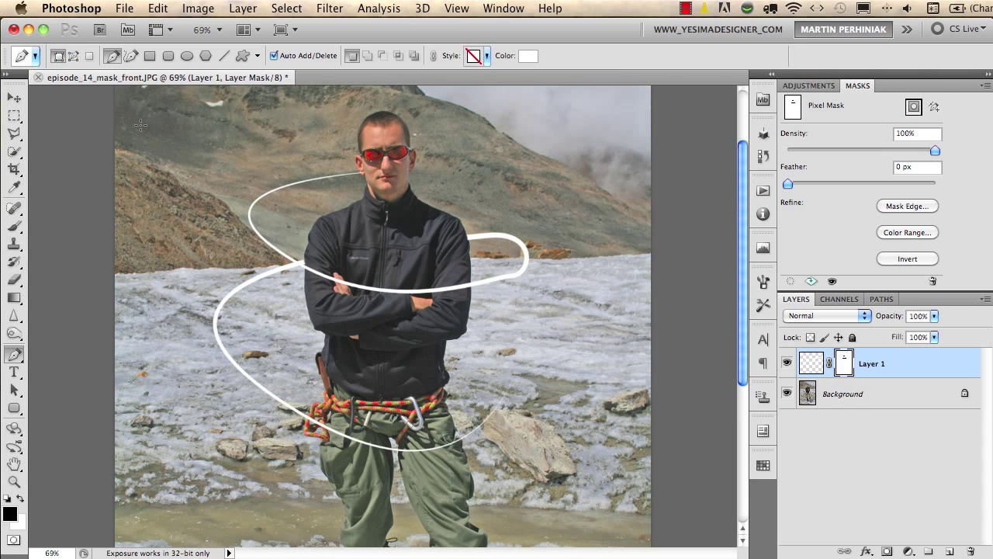
left_click(516, 130)
left_click(483, 169)
left_click(537, 206)
left_click(584, 184)
left_click(592, 146)
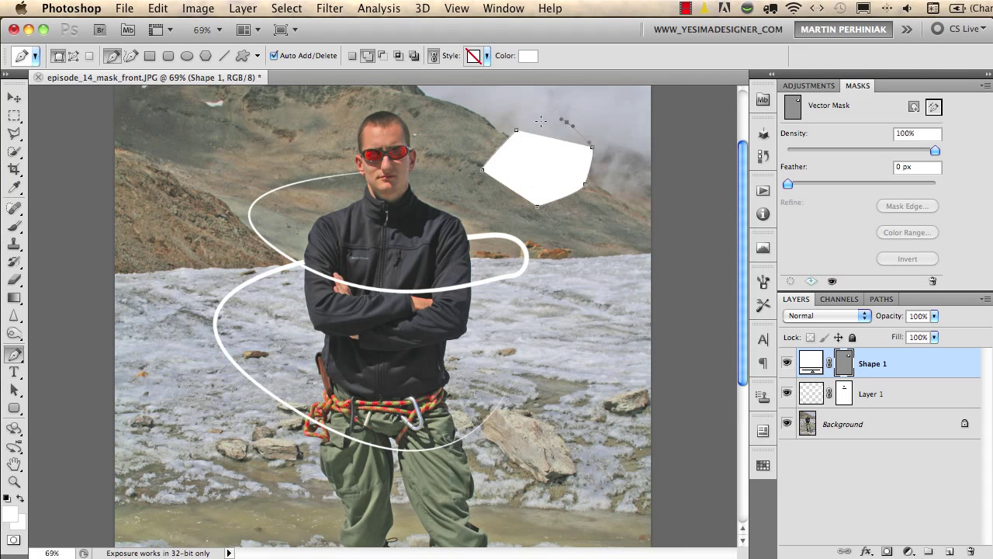
left_click(541, 120)
left_click(516, 130)
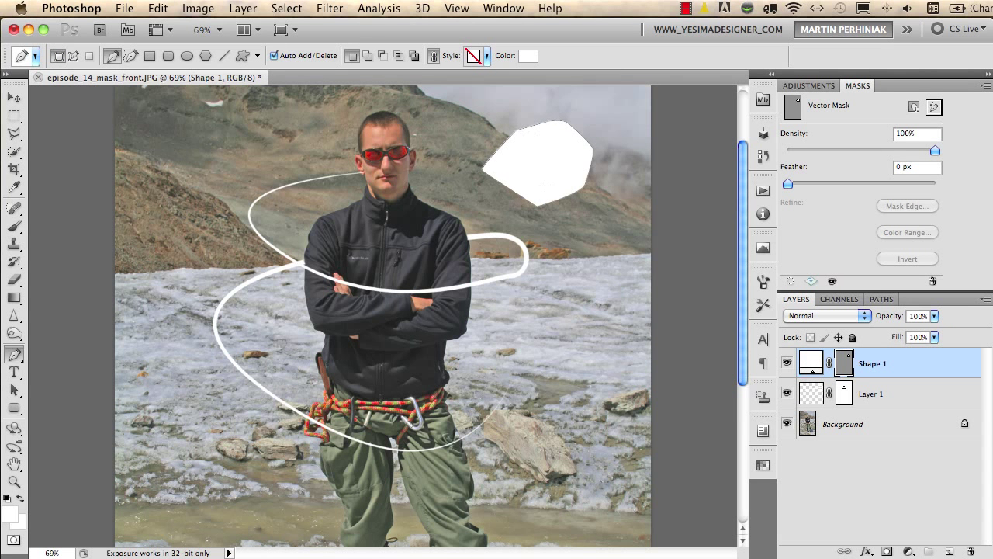
Step: Define the white polygon as a custom shape named Shape 1
left_click(161, 10)
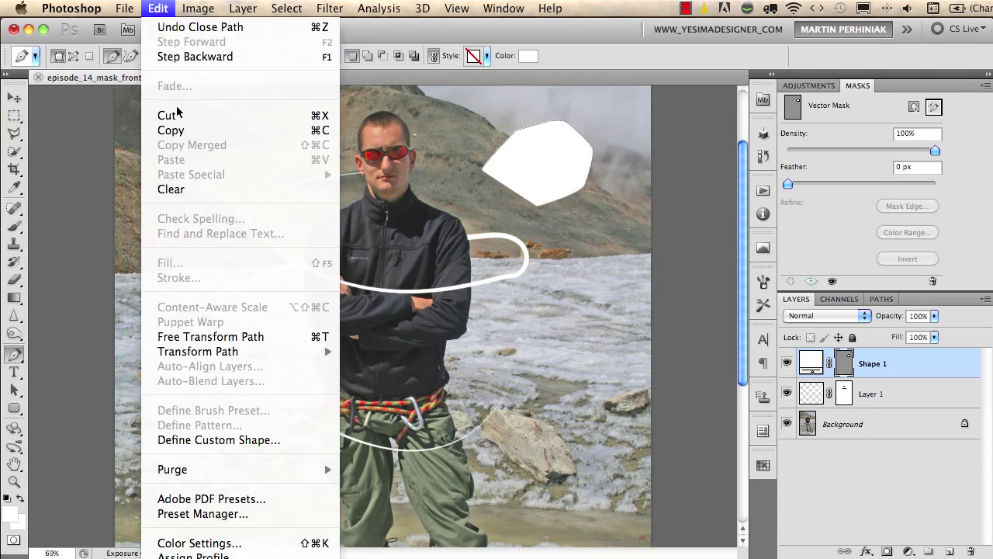
left_click(221, 441)
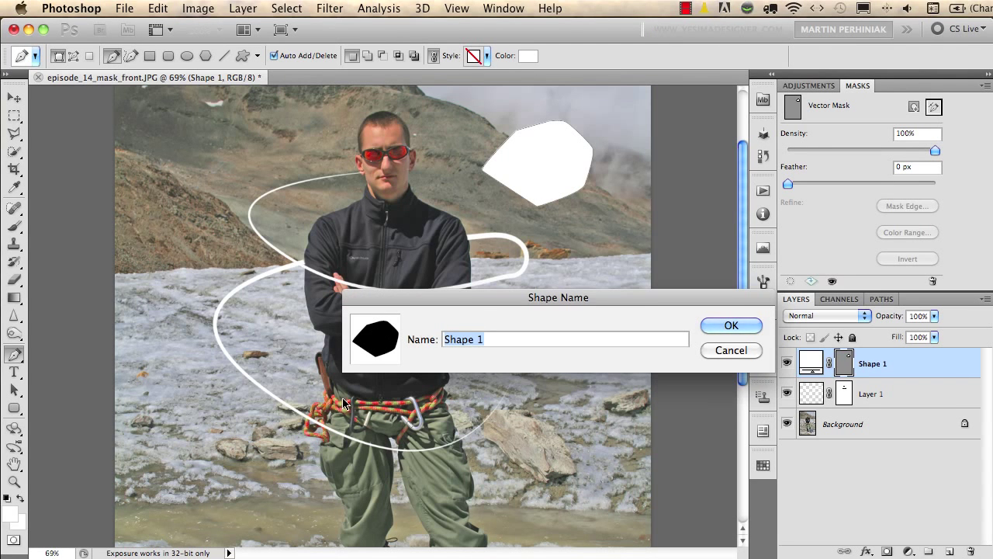
left_click(716, 324)
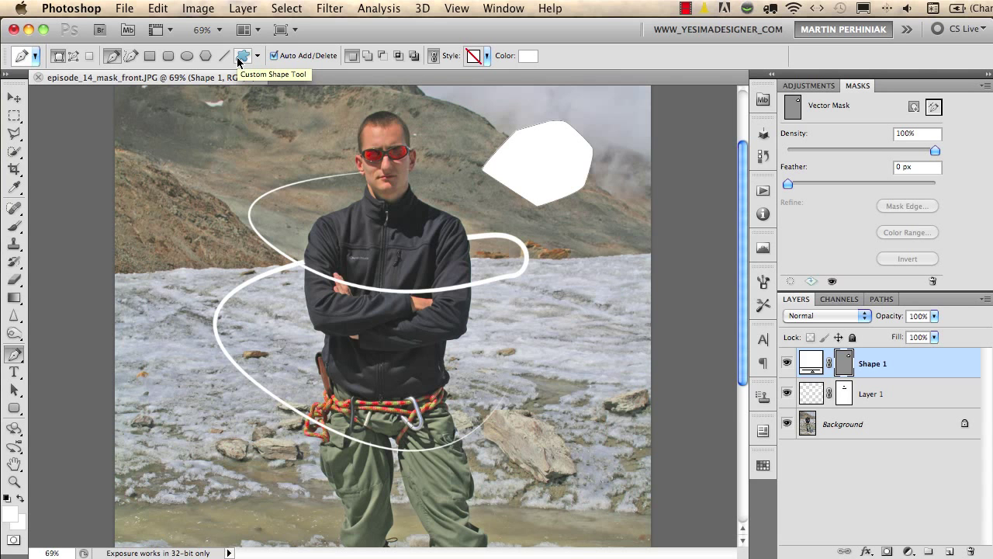
Step: Draw three copies of the newly defined polygon with the Custom Shape tool: one on the brown hillside, a small and a large one on the snow
left_click(243, 55)
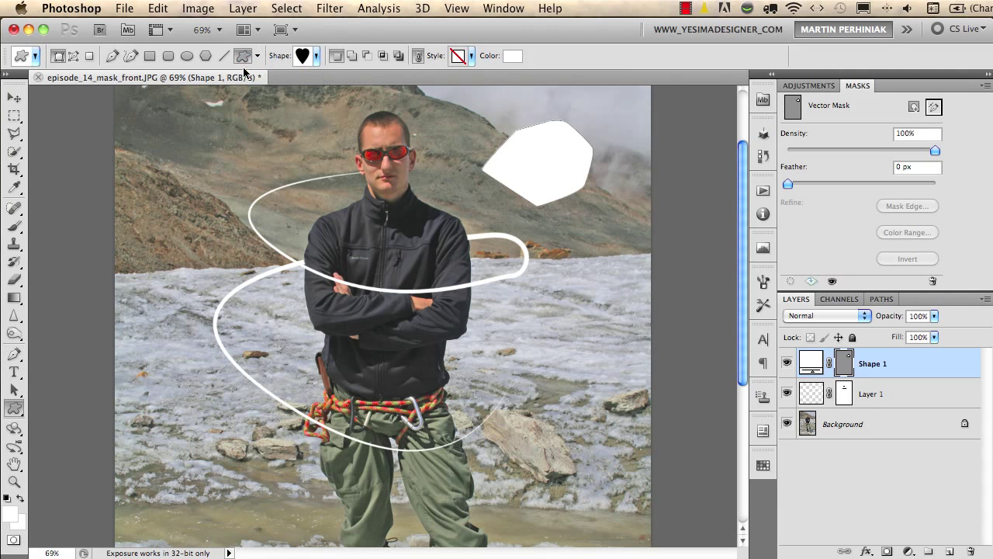
left_click(316, 57)
scroll(492, 320, "down", 1)
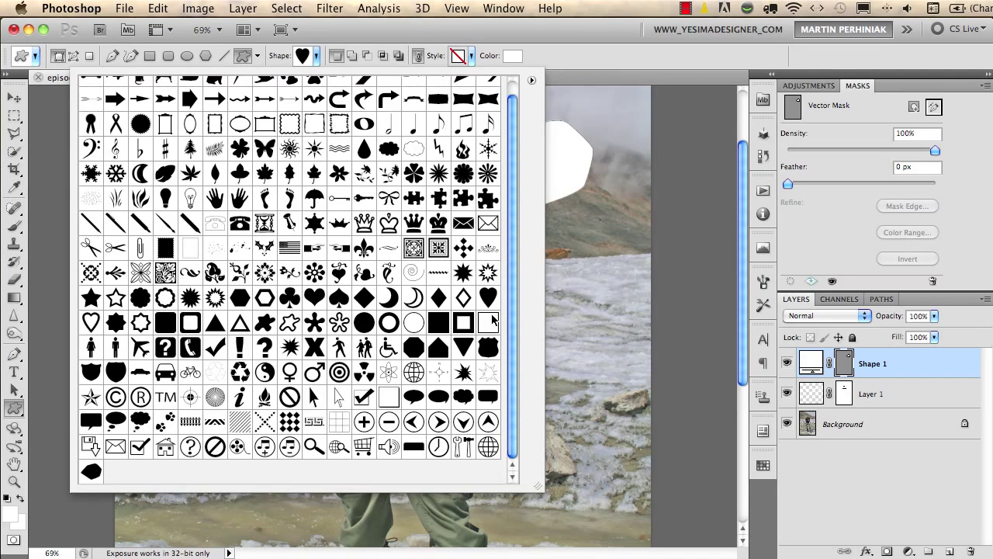
left_click(91, 472)
left_click(597, 62)
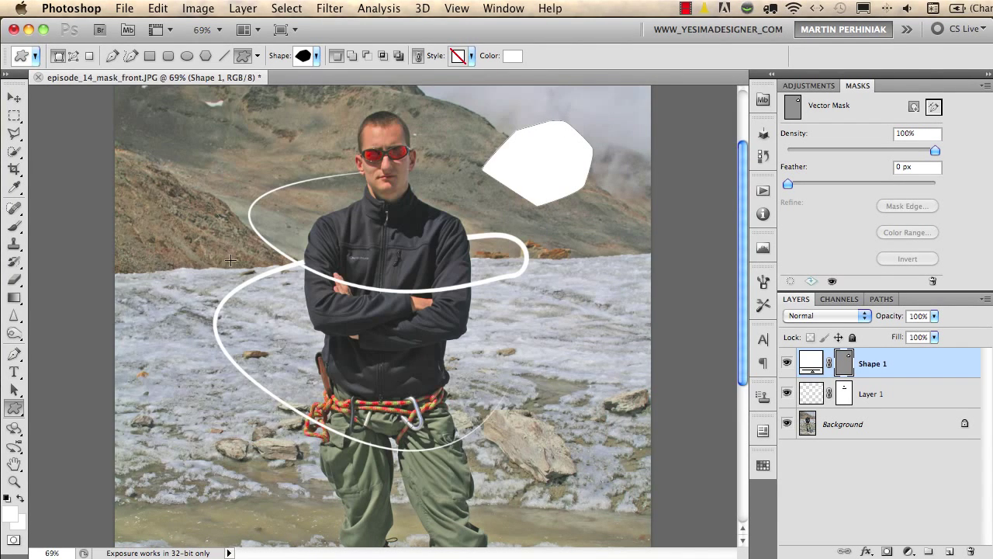
left_click_drag(253, 269, 167, 201)
left_click_drag(511, 359, 502, 357)
left_click_drag(533, 287, 654, 391)
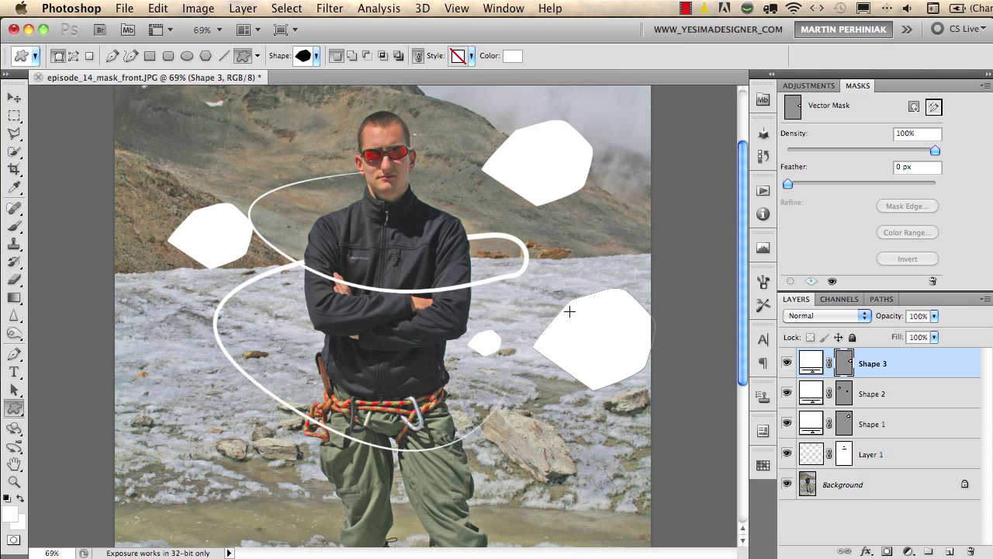